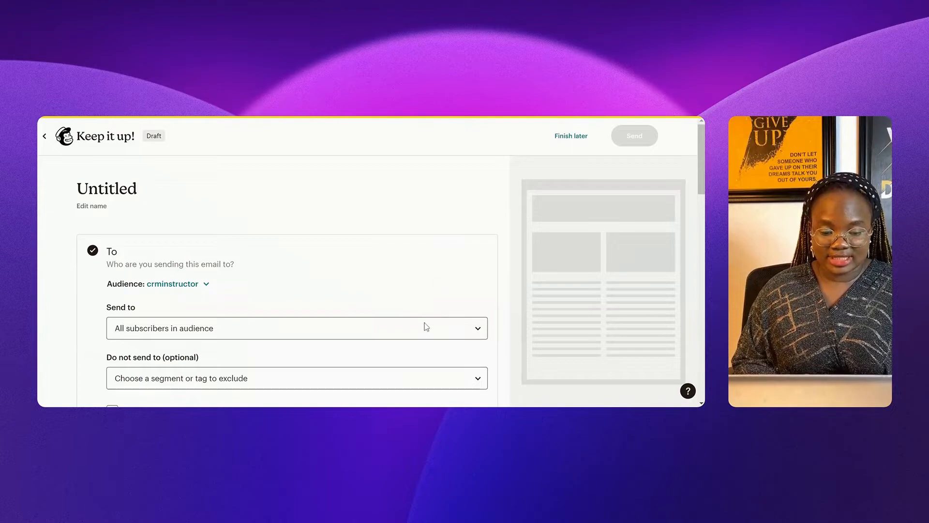
# Step: Review the recipient and exclusion lists and keep All subscribers as the audience
pyautogui.click(403, 325)
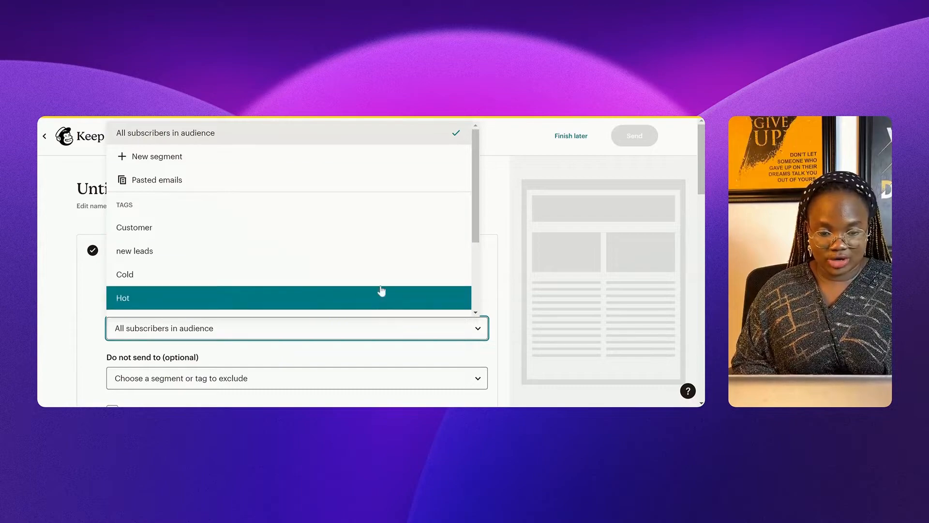
pyautogui.scroll(-3, 328, 234)
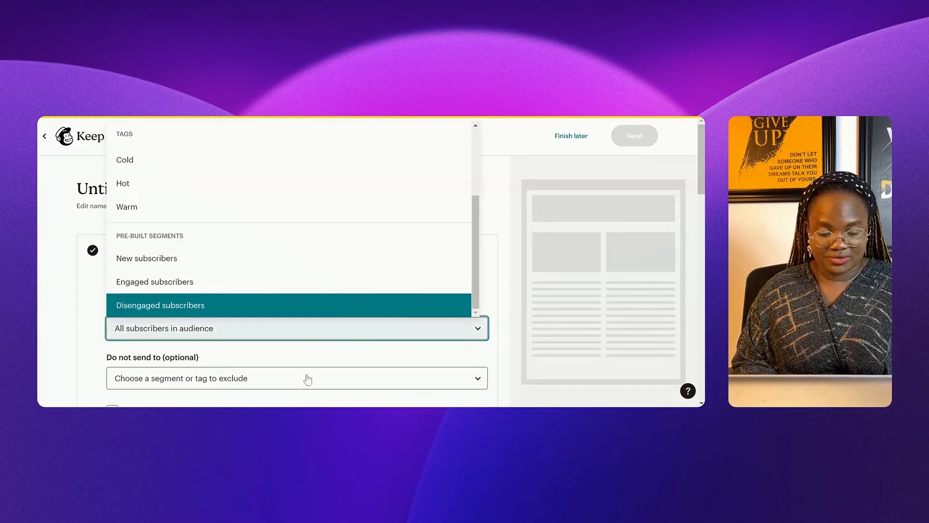
pyautogui.click(445, 357)
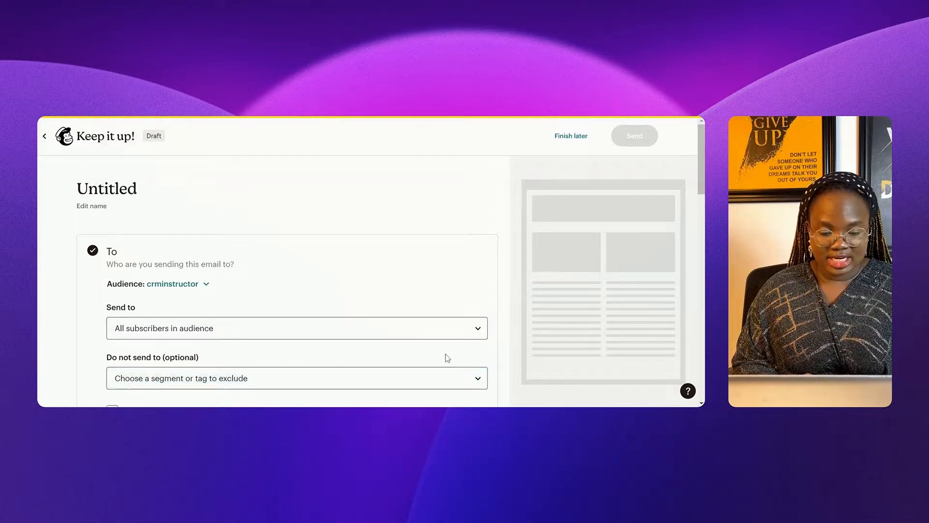
pyautogui.click(410, 378)
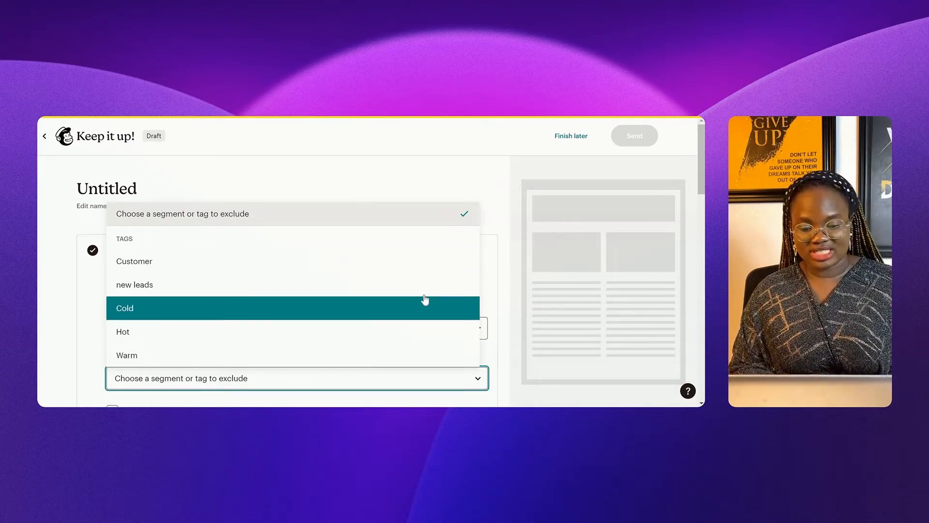
pyautogui.click(501, 304)
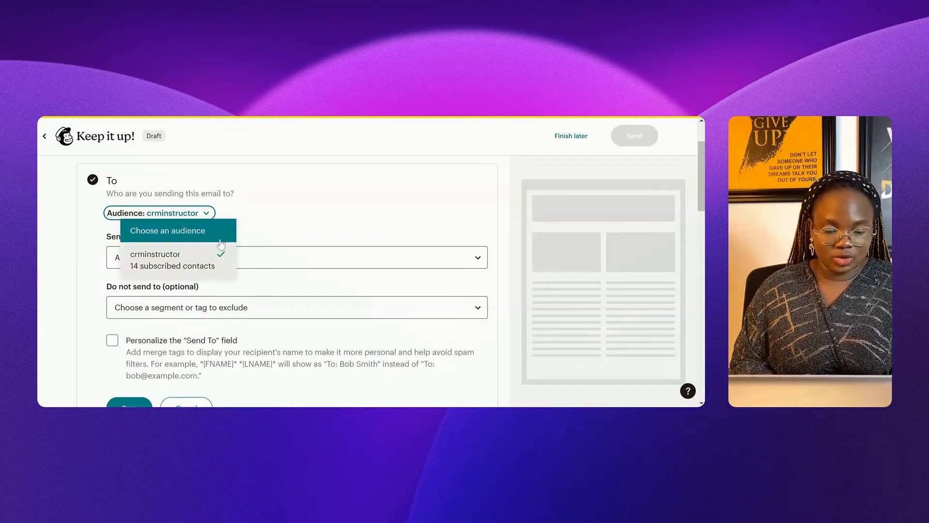
pyautogui.click(200, 268)
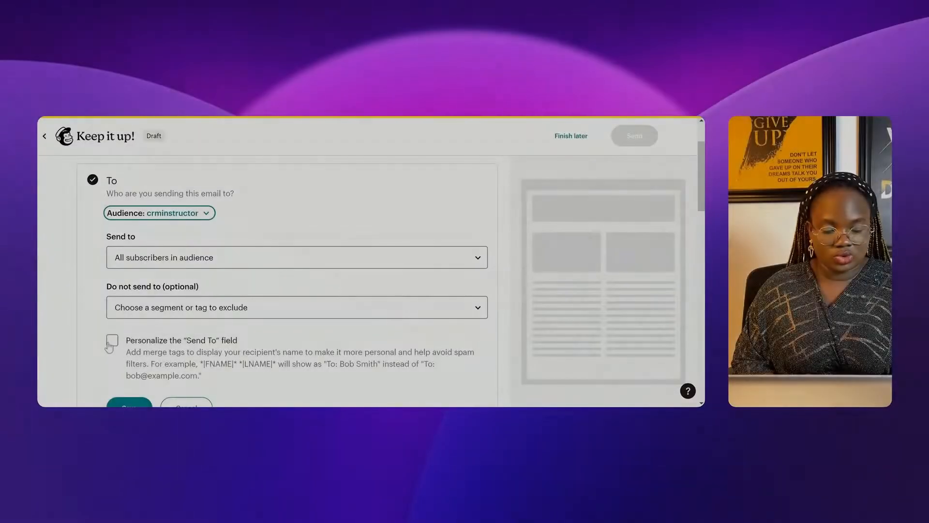
# Step: Personalize the To field with the *|FNAME|* *|LNAME|* merge tag and save the recipients
pyautogui.click(111, 343)
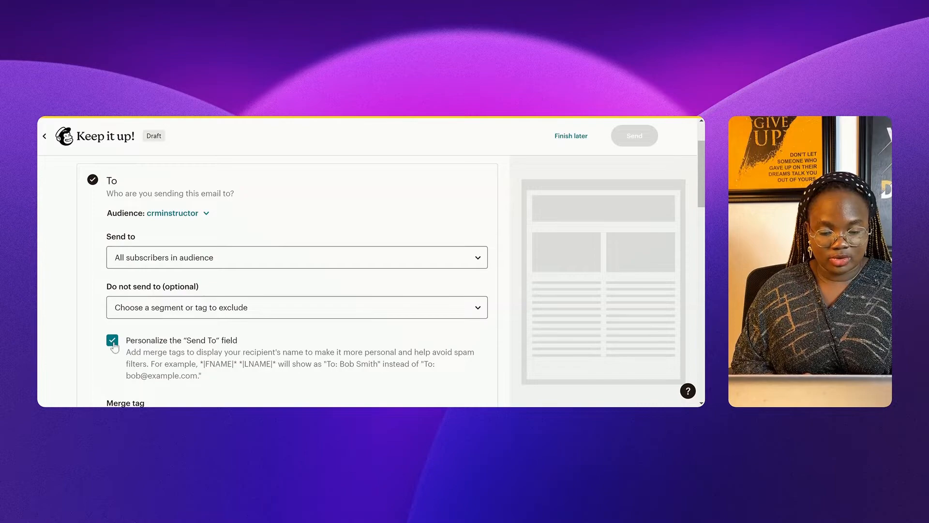
pyautogui.scroll(-3, 219, 303)
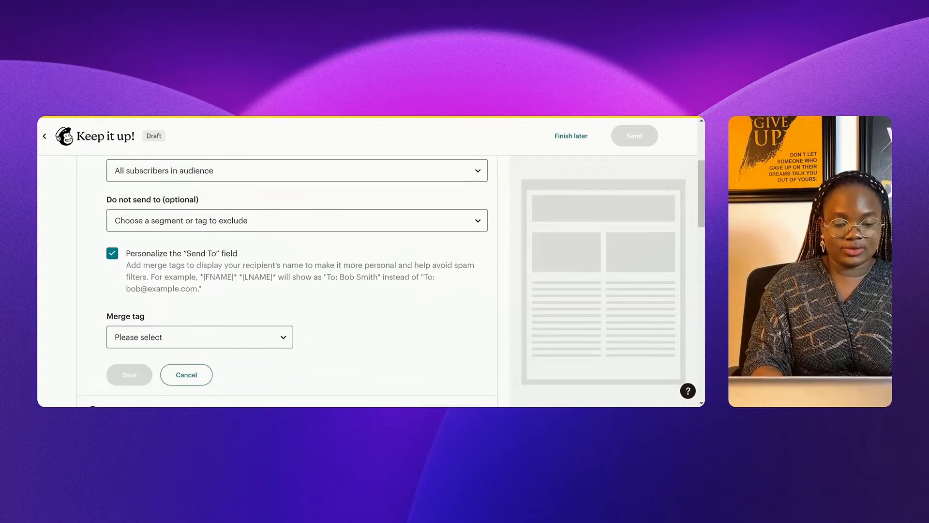
pyautogui.click(238, 290)
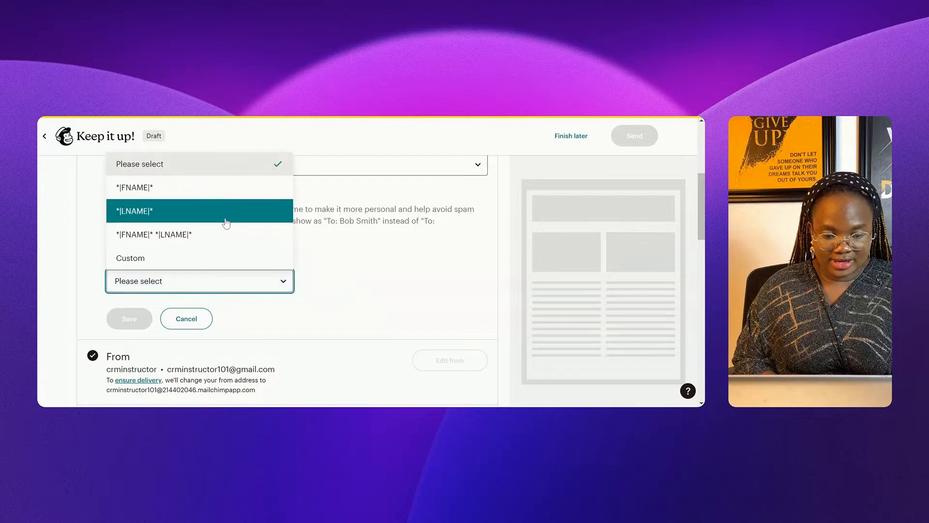
pyautogui.click(223, 244)
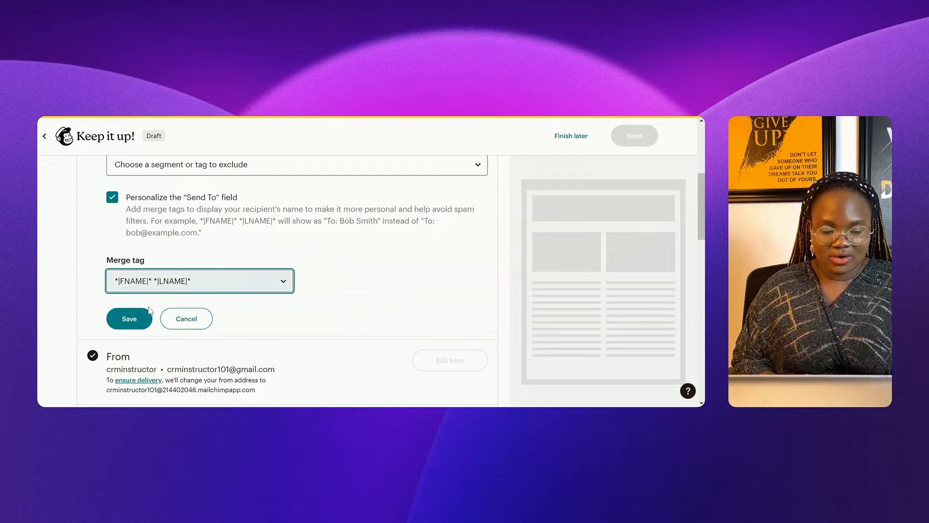
pyautogui.click(131, 321)
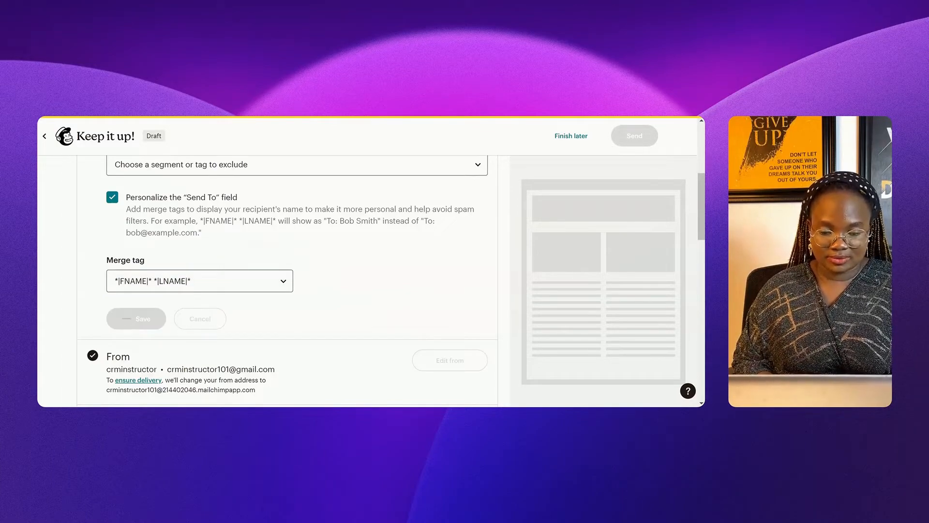
pyautogui.moveTo(702, 237); pyautogui.dragTo(704, 178)
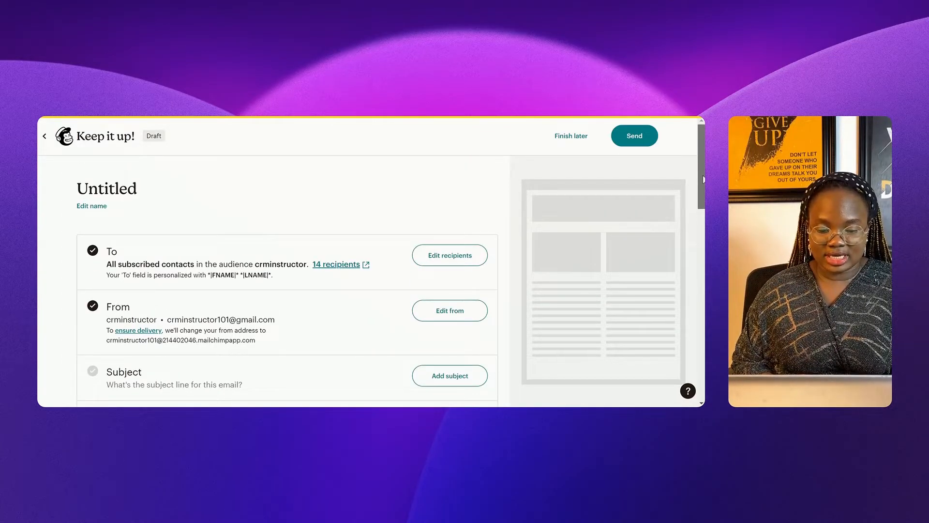
# Step: Replace the From name with the sender's full name, keep the existing sender address, and save
pyautogui.scroll(-2, 408, 237)
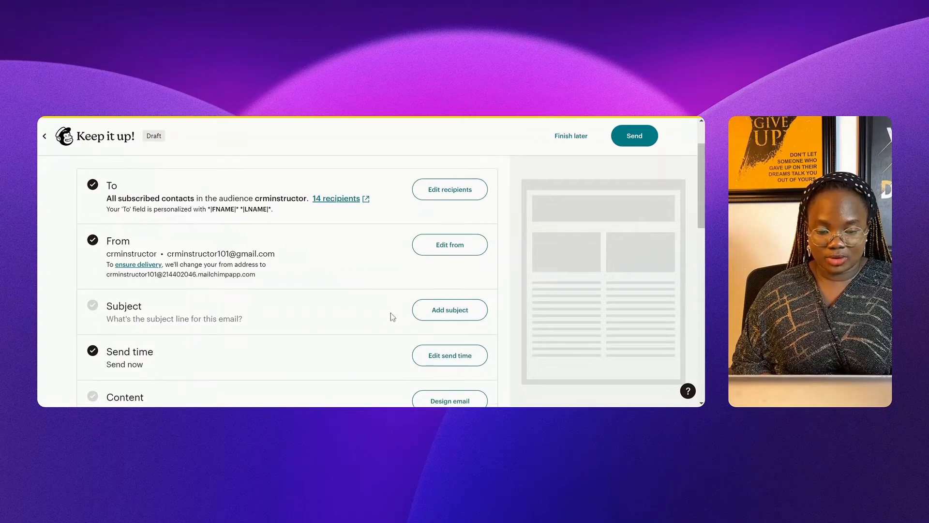
pyautogui.click(453, 249)
pyautogui.doubleClick(165, 301)
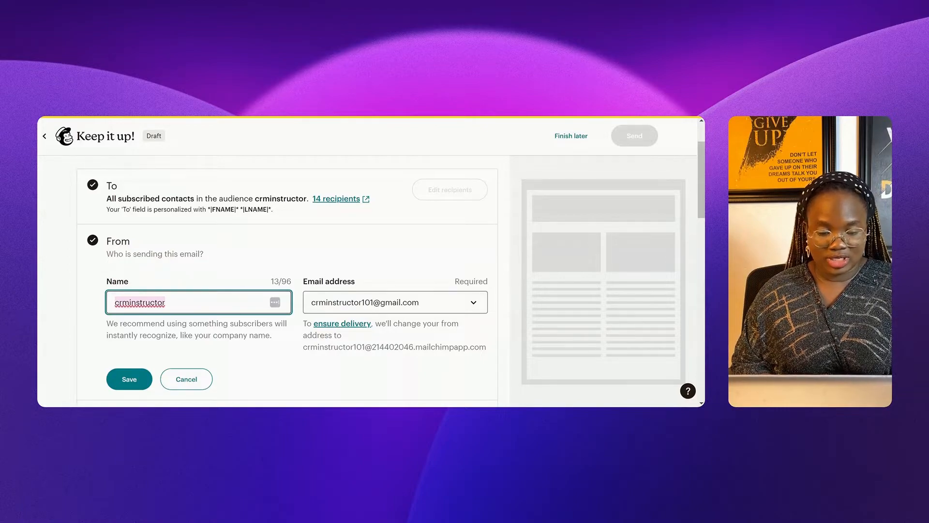
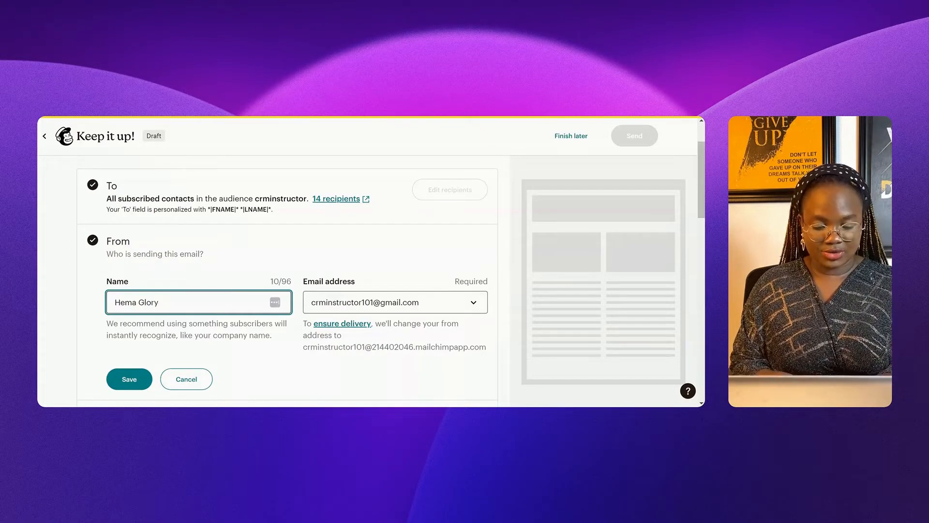
pyautogui.click(392, 303)
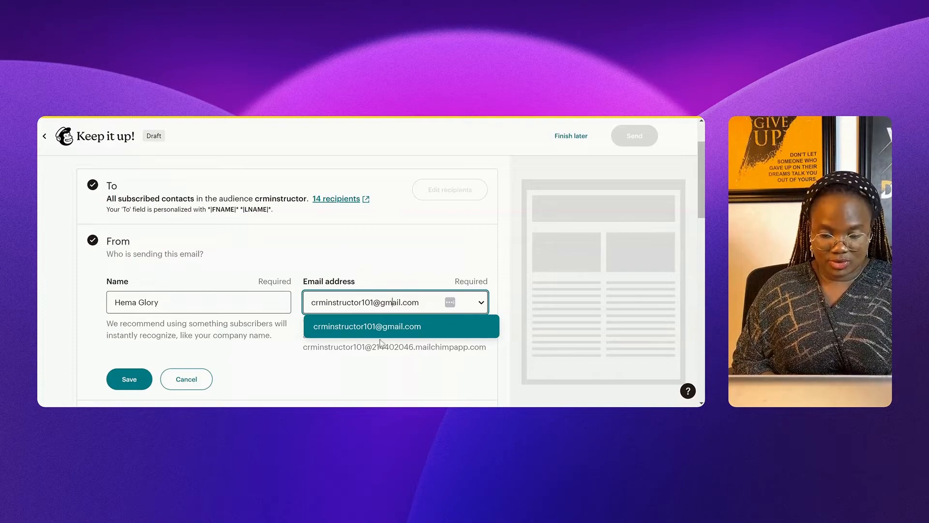
pyautogui.click(339, 382)
pyautogui.click(127, 380)
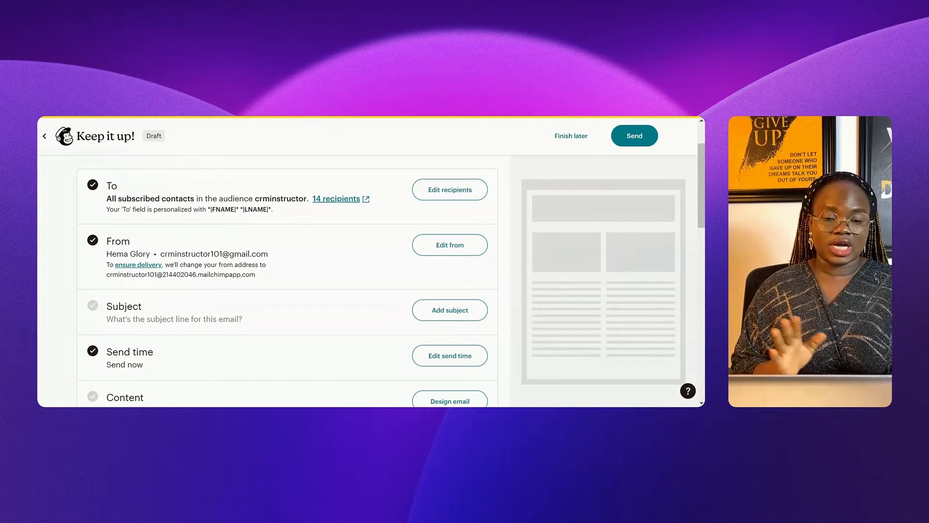
# Step: Enter the CRMinstructor welcome subject line and preview text 'Its nice meeting you', then save
pyautogui.scroll(-3, 699, 185)
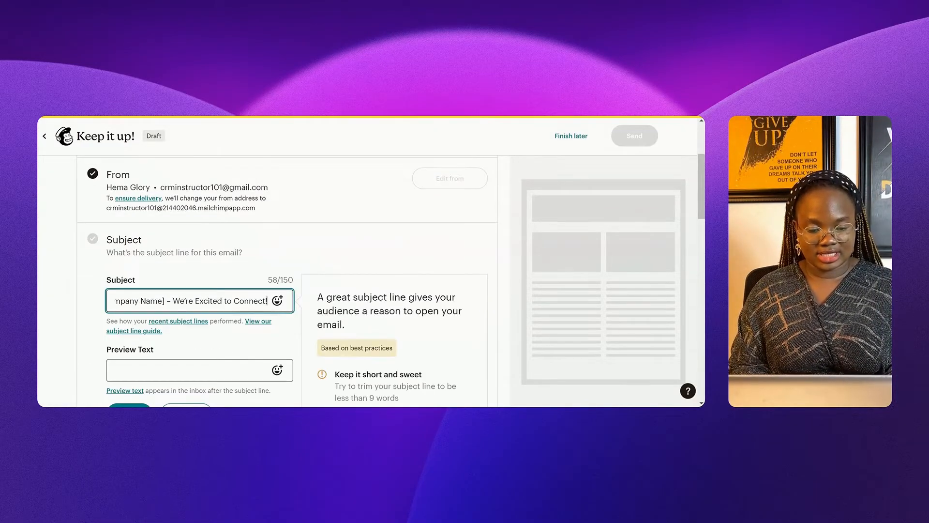
pyautogui.press('BackSpace')
pyautogui.press('BackSpace')
pyautogui.press('BackSpace')
pyautogui.press('BackSpace')
pyautogui.press('BackSpace')
pyautogui.press('BackSpace')
pyautogui.press('BackSpace')
pyautogui.write("CRMinstructor – We're Excite")
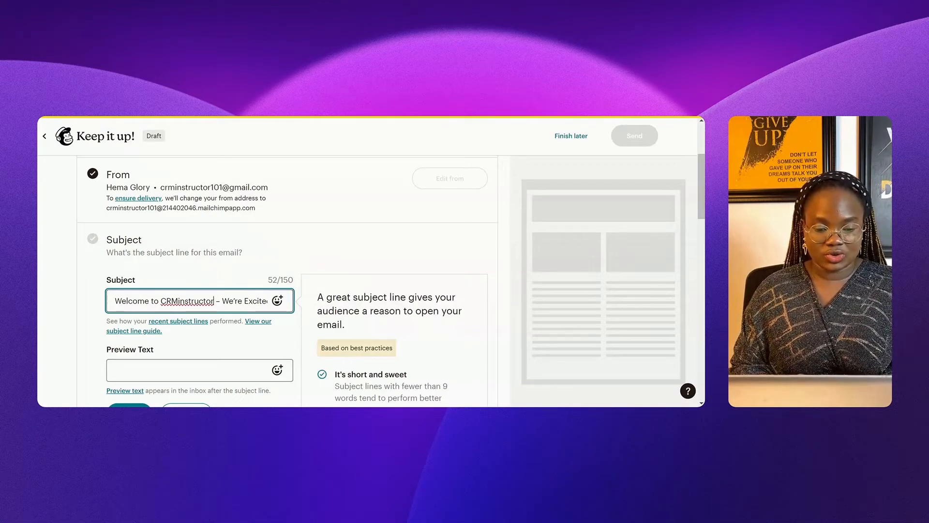
pyautogui.press('Right')
pyautogui.press('Right')
pyautogui.press('Right')
pyautogui.press('Right')
pyautogui.press('Right')
pyautogui.press('Right')
pyautogui.press('Right')
pyautogui.press('Right')
pyautogui.press('Right')
pyautogui.press('Right')
pyautogui.press('Right')
pyautogui.press('Right')
pyautogui.press('Right')
pyautogui.press('Right')
pyautogui.press('Right')
pyautogui.press('Right')
pyautogui.press('Right')
pyautogui.press('Right')
pyautogui.press('Right')
pyautogui.press('Right')
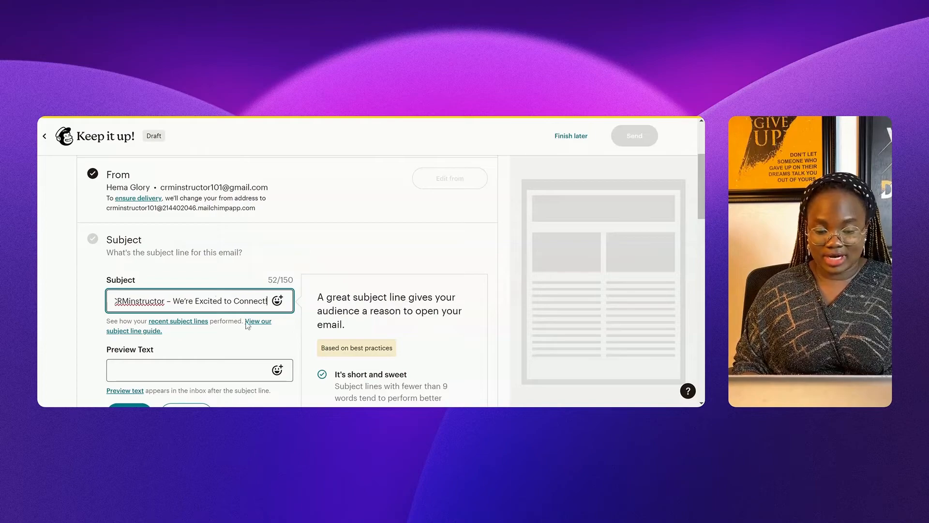
pyautogui.click(222, 368)
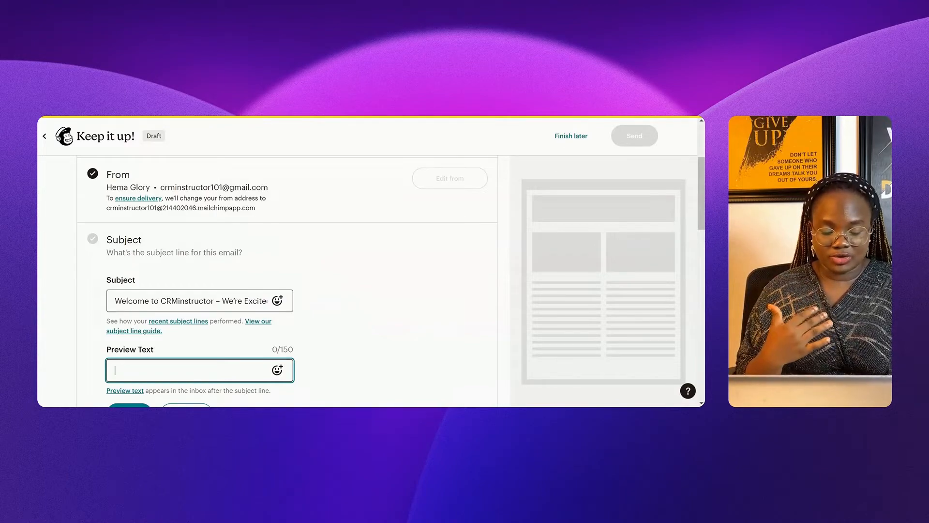
pyautogui.write('Its nice meeting you')
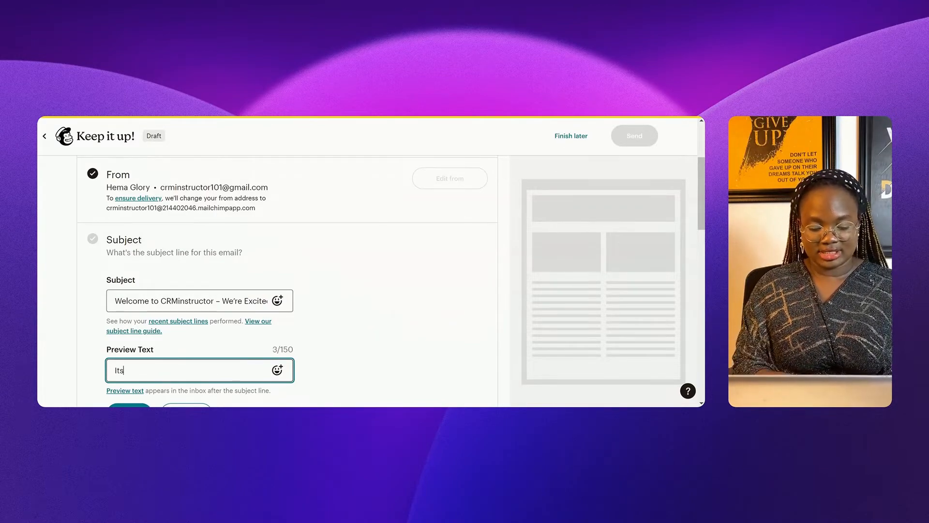
pyautogui.scroll(-3, 162, 354)
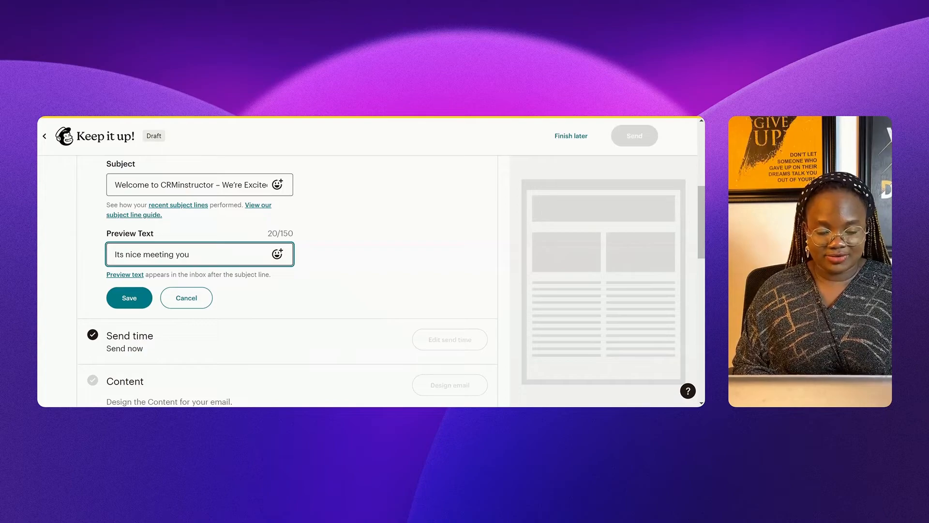
pyautogui.click(142, 301)
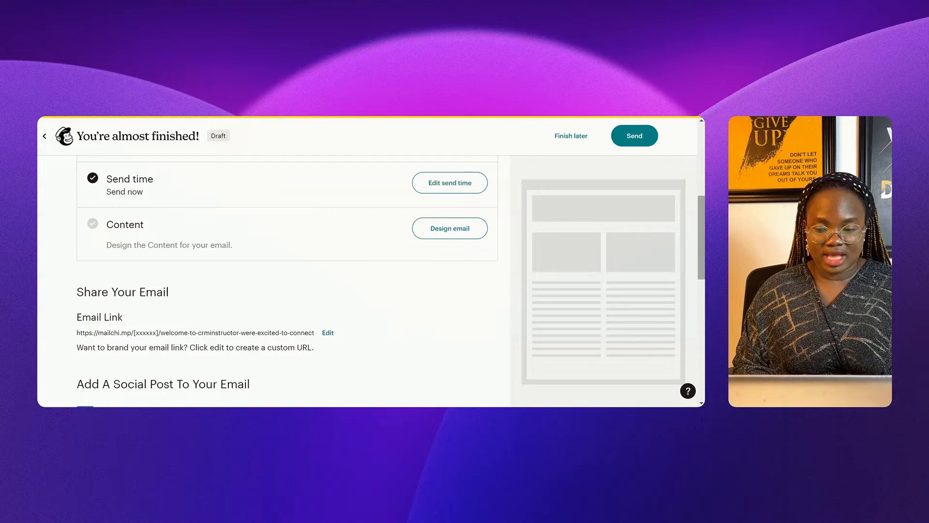
pyautogui.moveTo(699, 234); pyautogui.dragTo(700, 197)
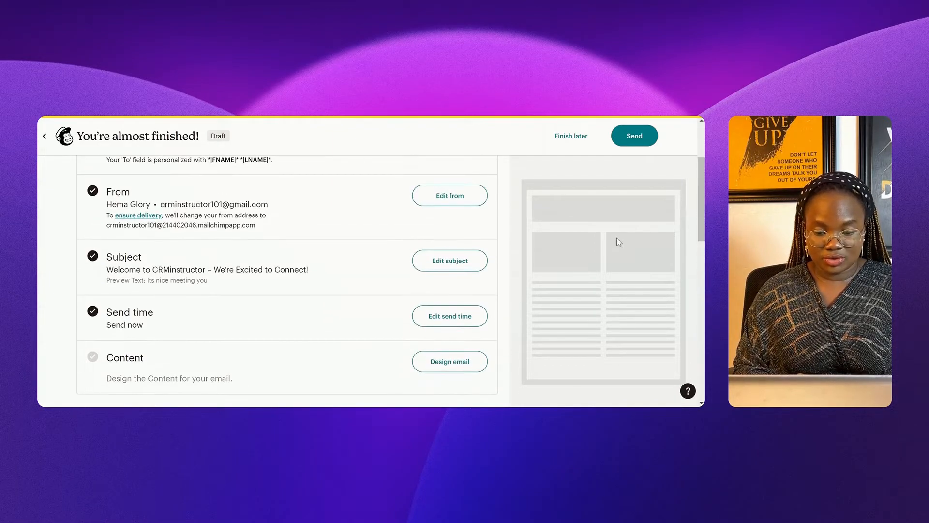
pyautogui.click(431, 326)
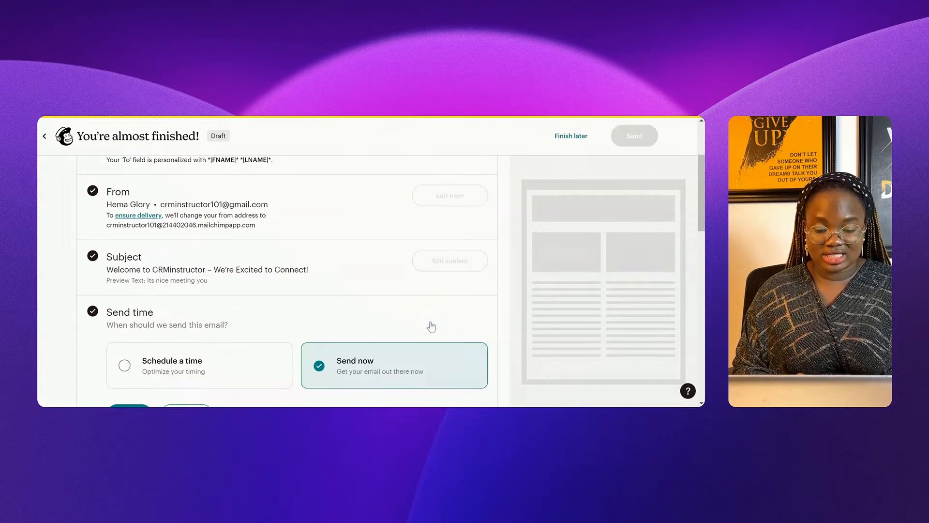
pyautogui.click(125, 368)
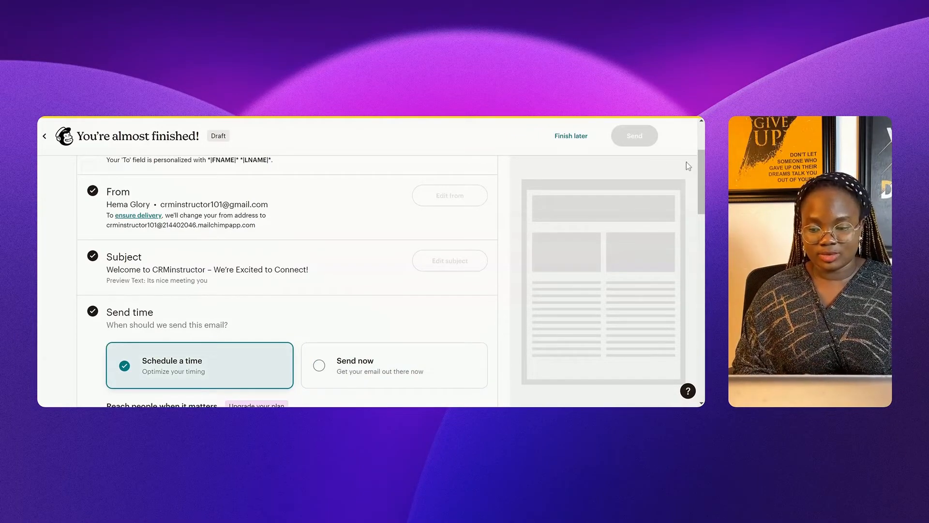
pyautogui.scroll(-3, 699, 196)
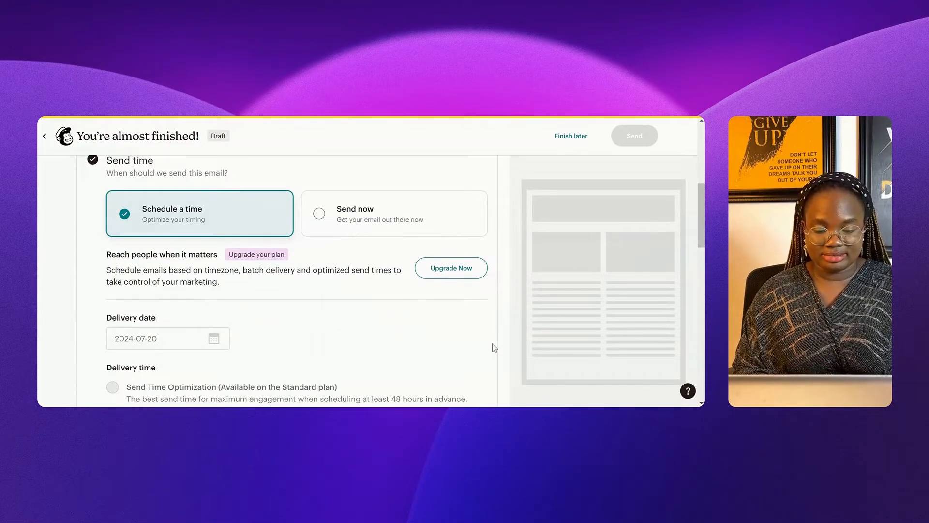
pyautogui.moveTo(698, 206)
pyautogui.mouseDown()
pyautogui.moveTo(700, 228)
pyautogui.moveTo(700, 203)
pyautogui.mouseUp()
pyautogui.click(364, 228)
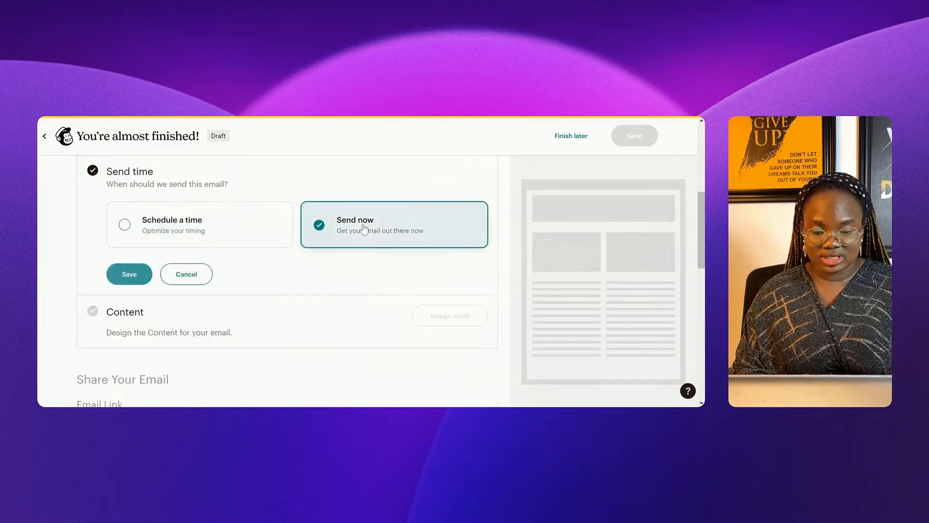
pyautogui.click(131, 276)
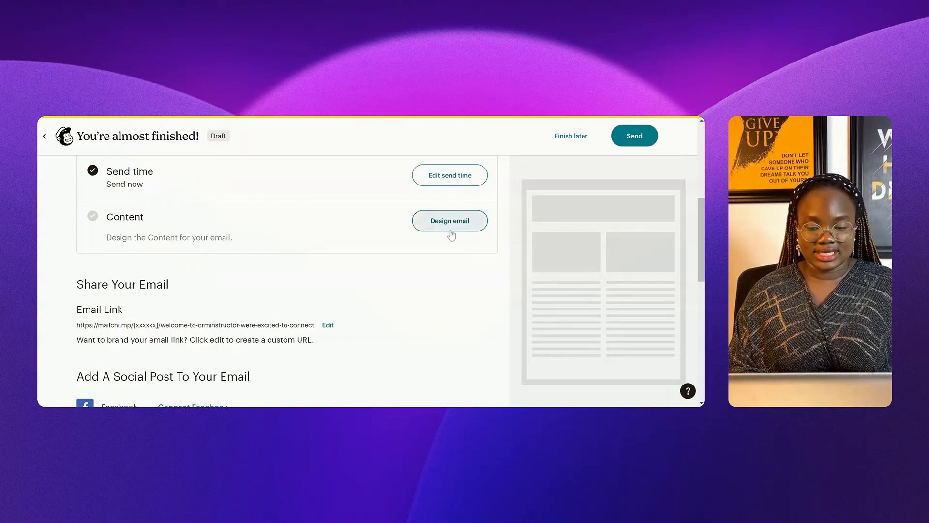
# Step: Open Design email and browse the 137-template gallery, then return to Start from scratch
pyautogui.click(449, 228)
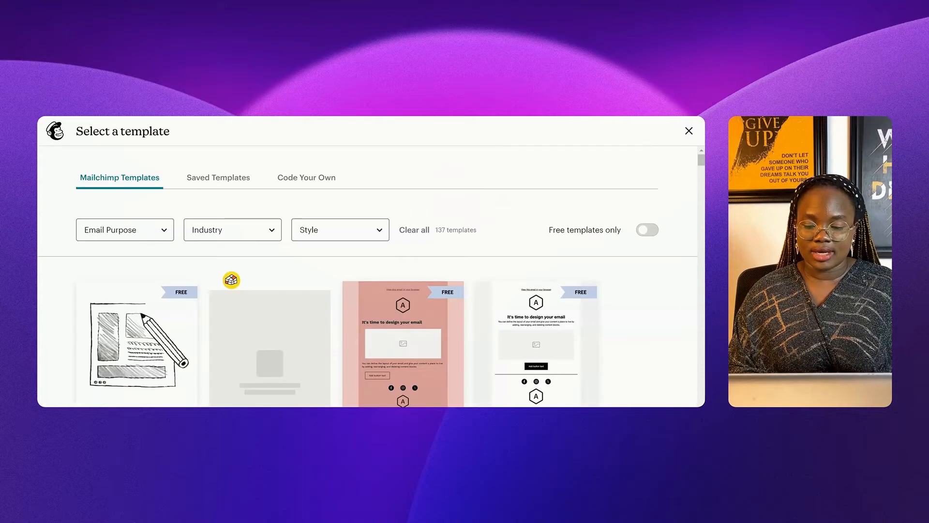
pyautogui.scroll(-1, 702, 197)
pyautogui.scroll(-10, 702, 197)
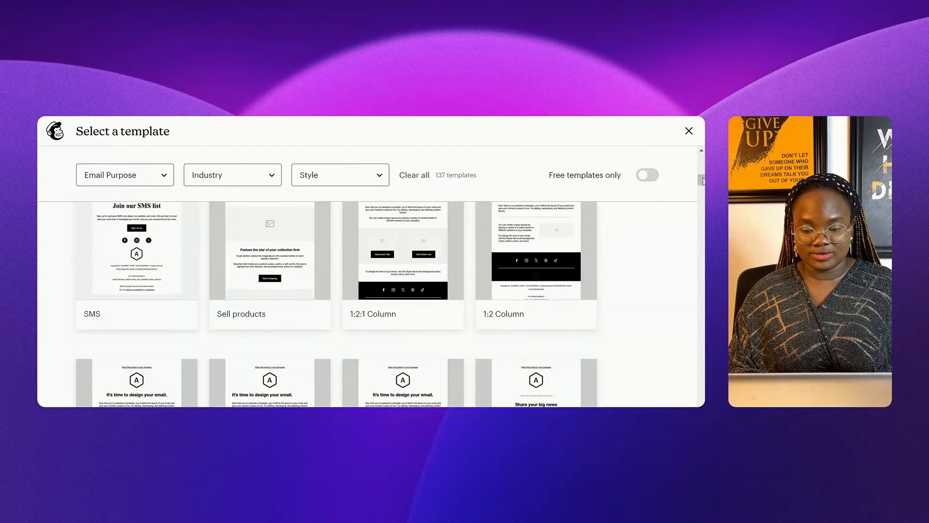
pyautogui.scroll(-4, 704, 246)
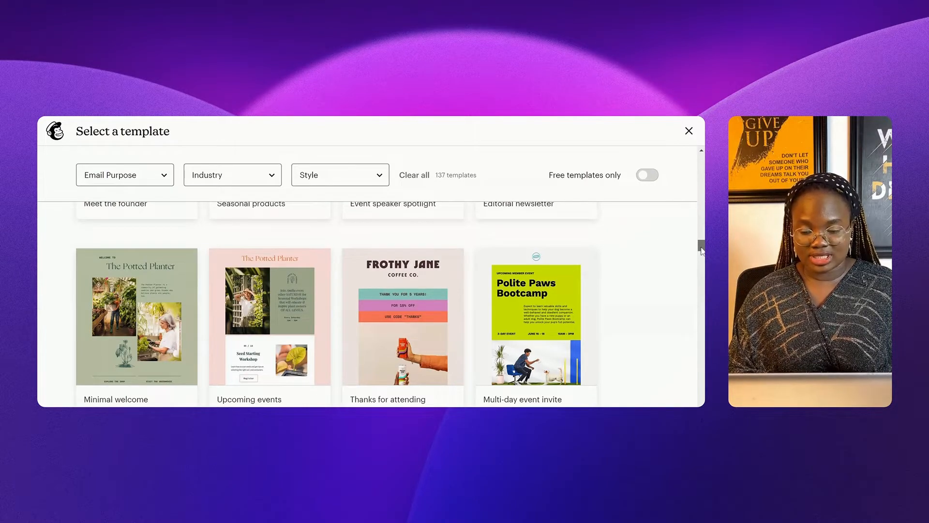
pyautogui.scroll(-1, 702, 256)
pyautogui.moveTo(702, 258); pyautogui.dragTo(698, 173)
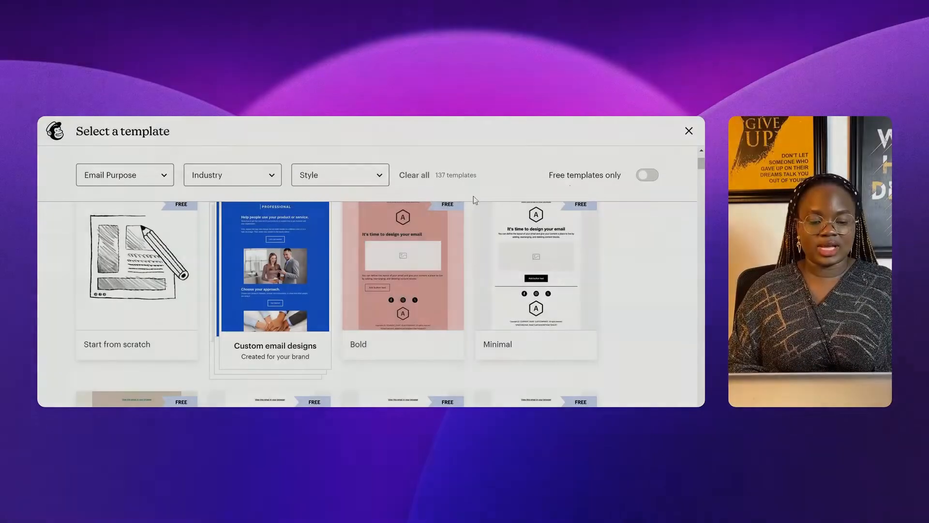
# Step: Apply the Start from scratch template and drop a Heading block below the logo placeholder
pyautogui.moveTo(143, 288)
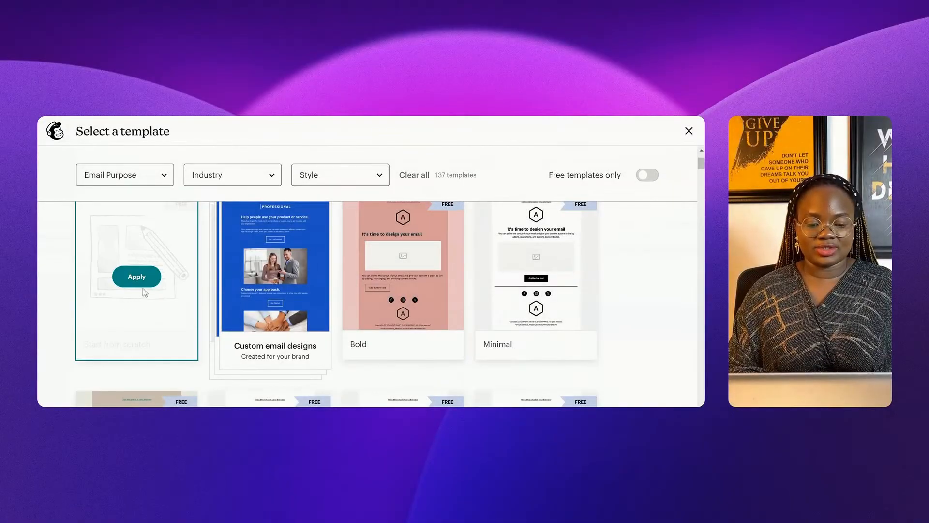
pyautogui.click(126, 283)
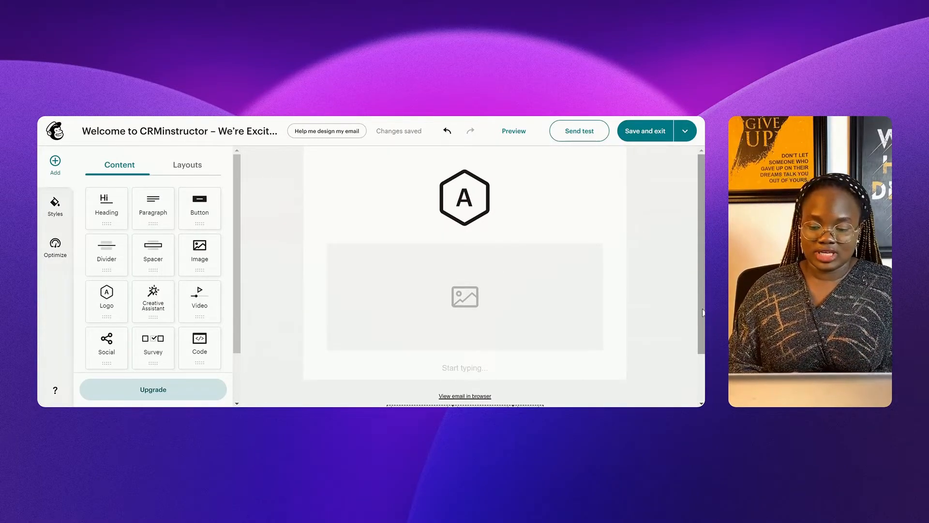
pyautogui.scroll(-1, 703, 312)
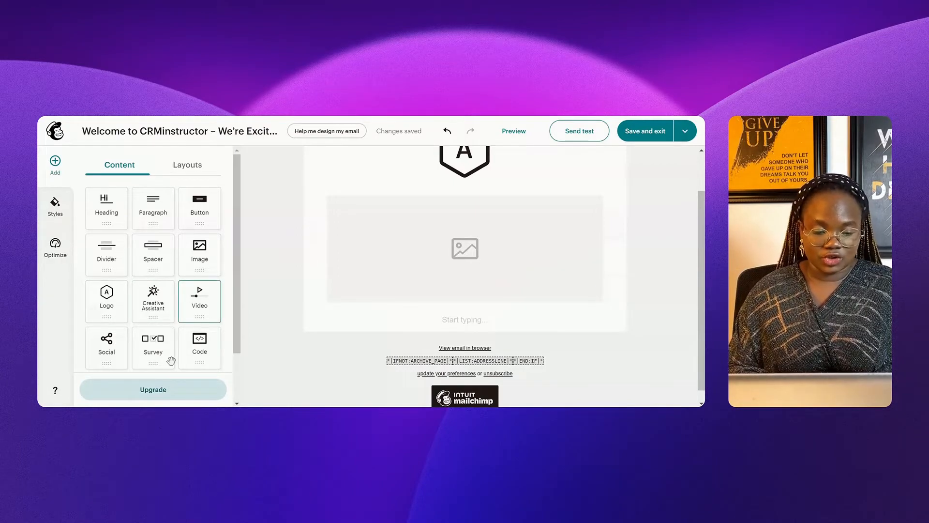
pyautogui.scroll(-2, 237, 363)
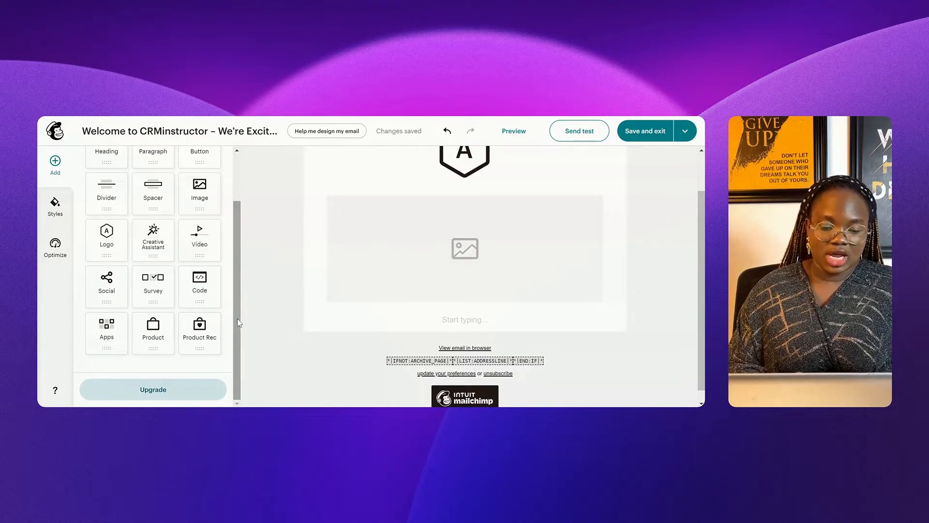
pyautogui.moveTo(237, 318); pyautogui.dragTo(234, 216)
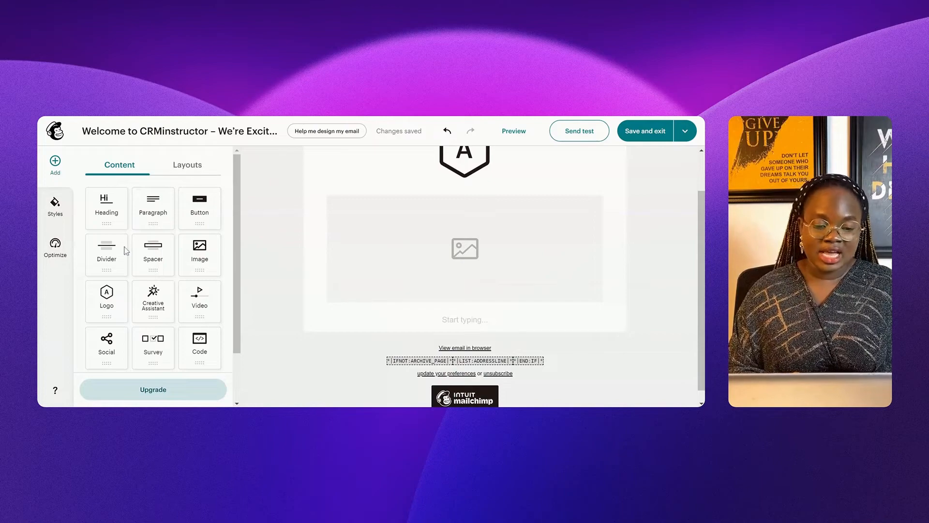
pyautogui.moveTo(106, 203); pyautogui.dragTo(379, 232)
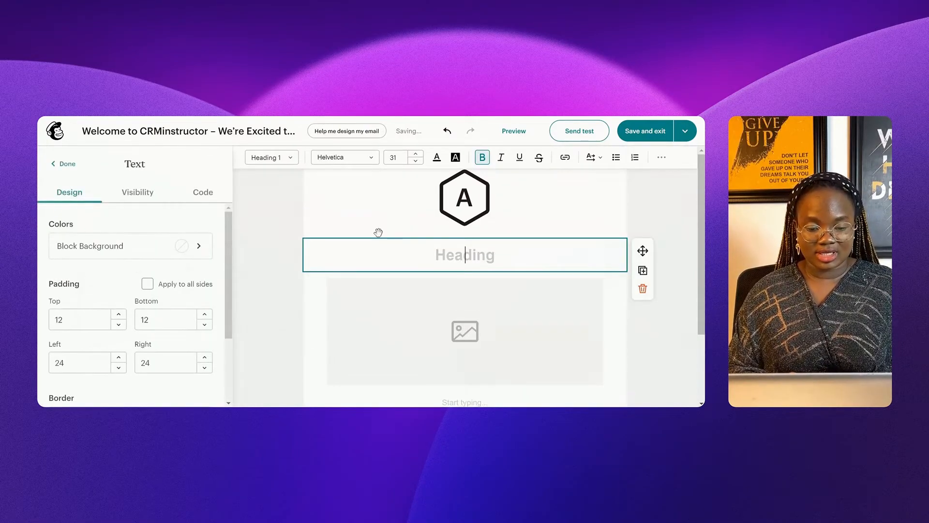
# Step: Give the heading a transparent background and make it read WELCOME!!!
pyautogui.click(177, 256)
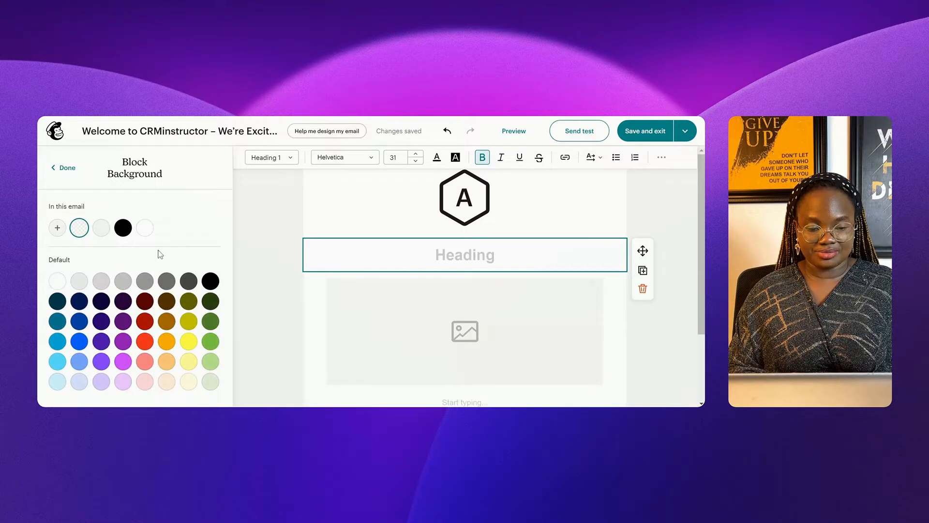
pyautogui.click(77, 234)
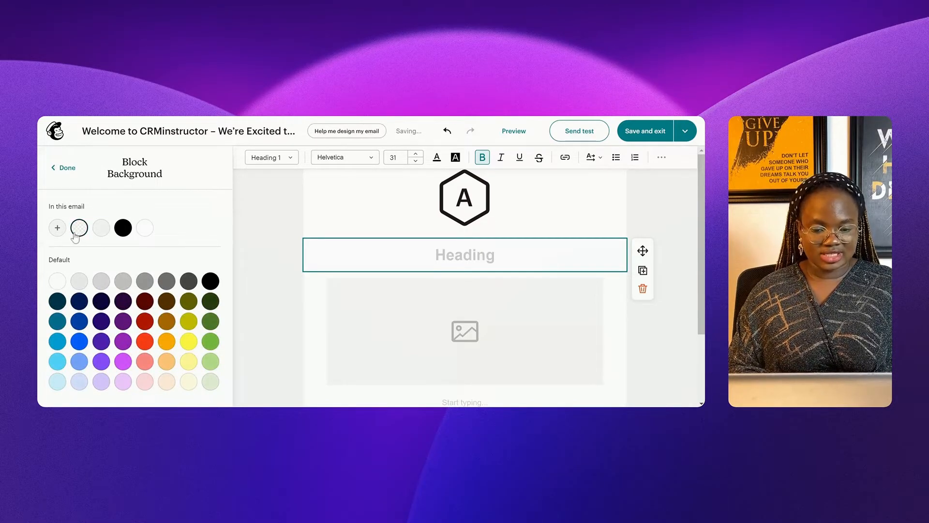
pyautogui.click(67, 167)
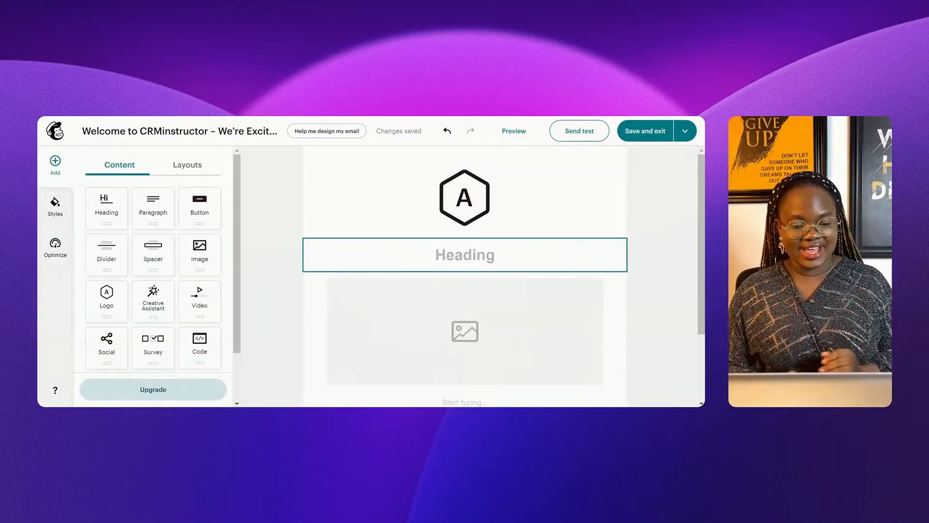
pyautogui.click(465, 254)
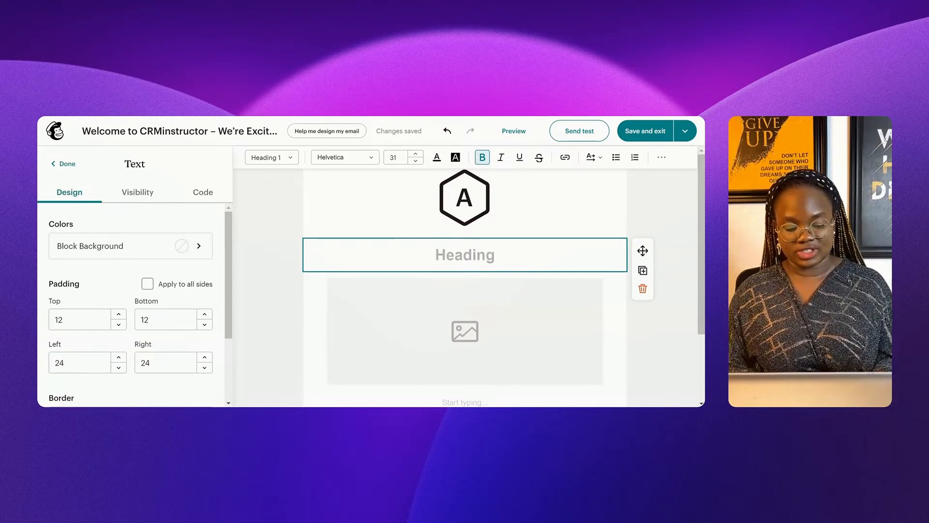
pyautogui.write('WELCOME!!!')
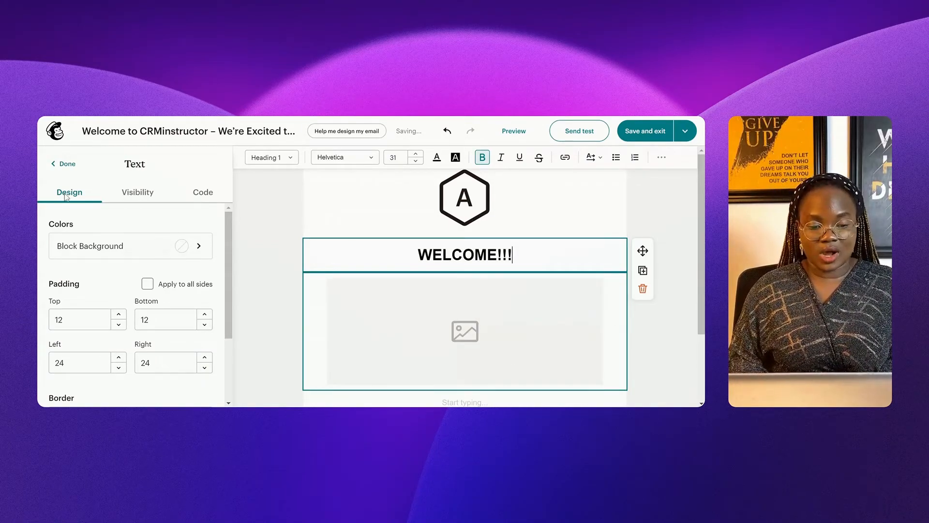
pyautogui.click(58, 165)
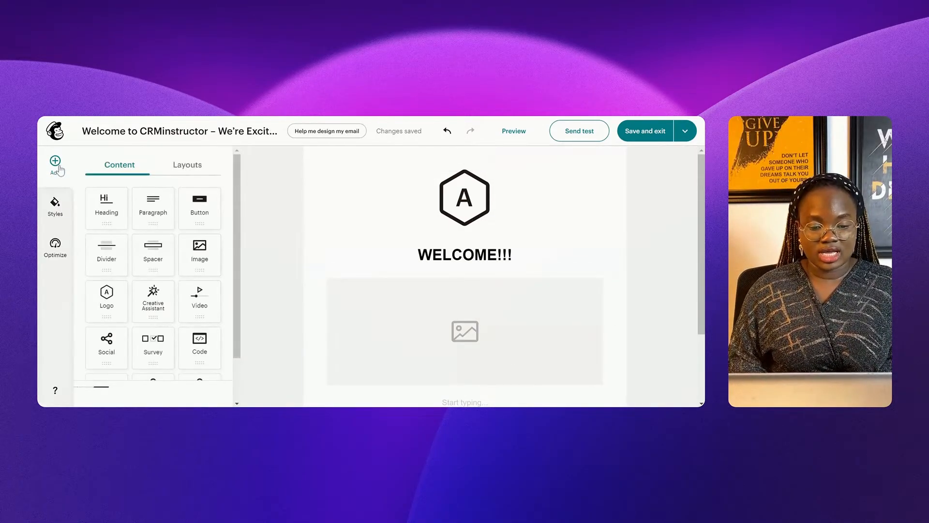
# Step: Drop a Paragraph block below the image placeholder and select the logo block
pyautogui.moveTo(155, 209); pyautogui.dragTo(464, 298)
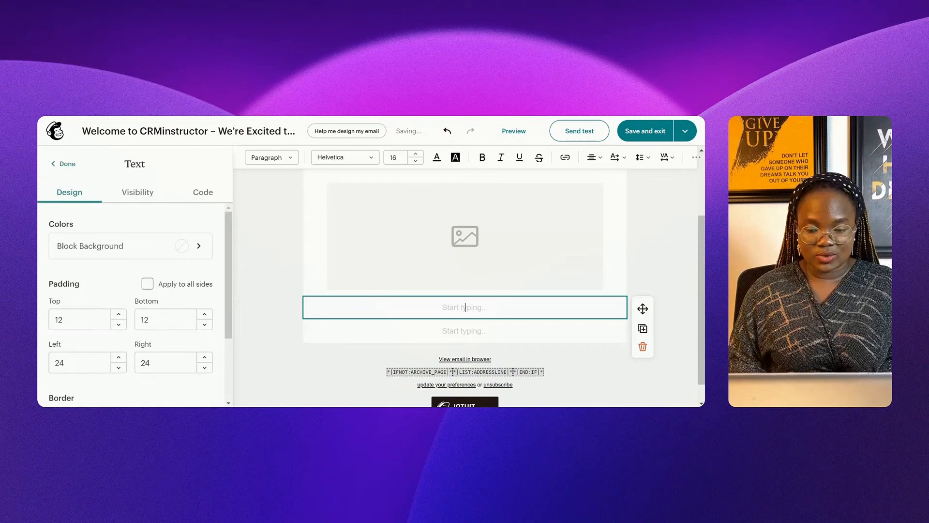
pyautogui.scroll(2, 699, 271)
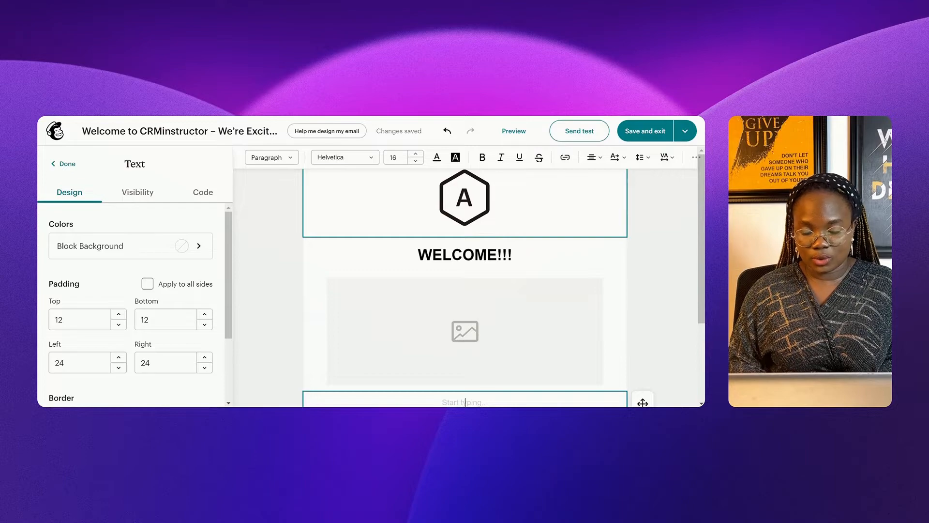
pyautogui.click(484, 200)
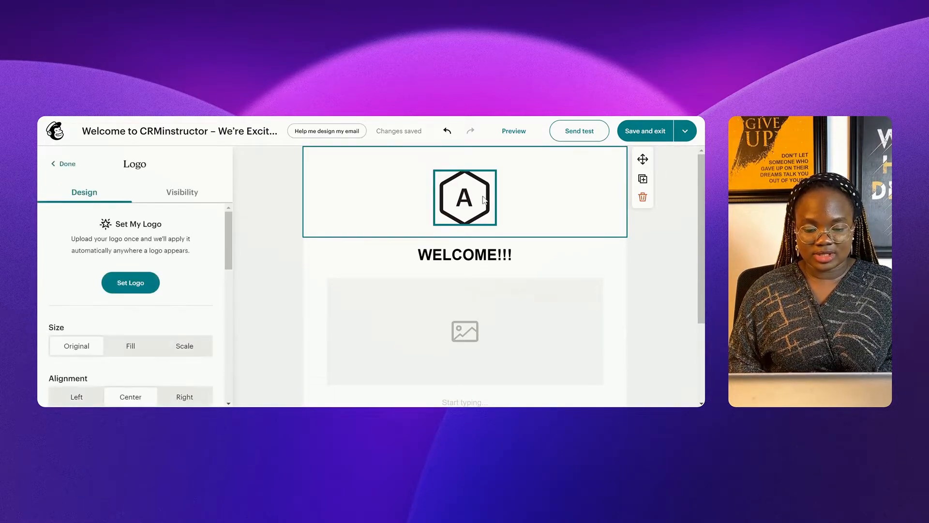
# Step: Set the CRMinstructor logo, try Original and Fill sizes, and scale it down to about 16%
pyautogui.click(137, 286)
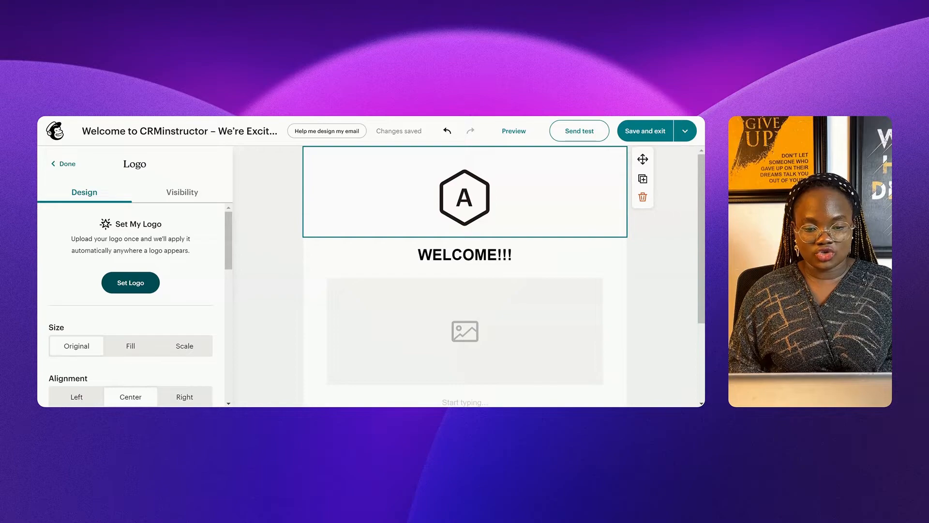
pyautogui.click(133, 284)
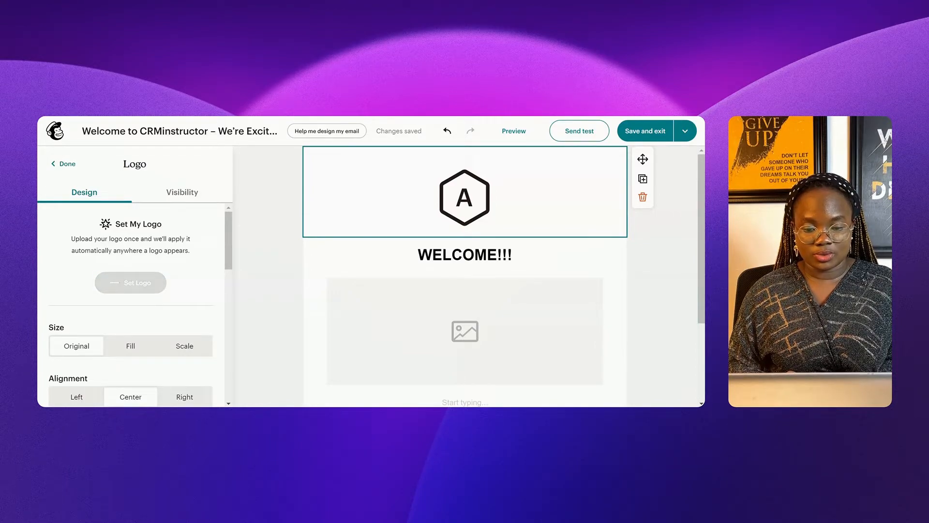
pyautogui.moveTo(84, 296)
pyautogui.mouseDown()
pyautogui.moveTo(91, 297)
pyautogui.moveTo(75, 292)
pyautogui.mouseUp()
pyautogui.click(78, 261)
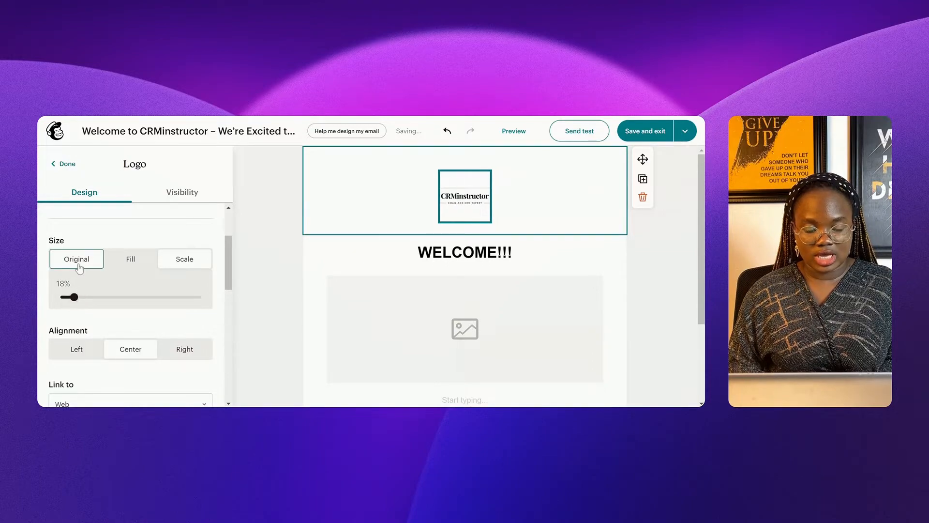
pyautogui.click(119, 265)
pyautogui.click(184, 259)
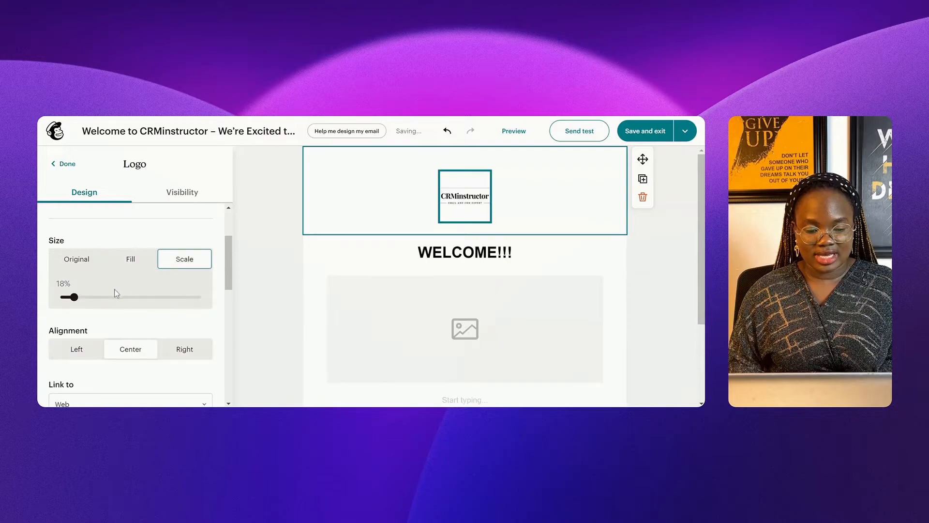
pyautogui.moveTo(73, 297)
pyautogui.mouseDown()
pyautogui.moveTo(103, 297)
pyautogui.moveTo(70, 298)
pyautogui.mouseUp()
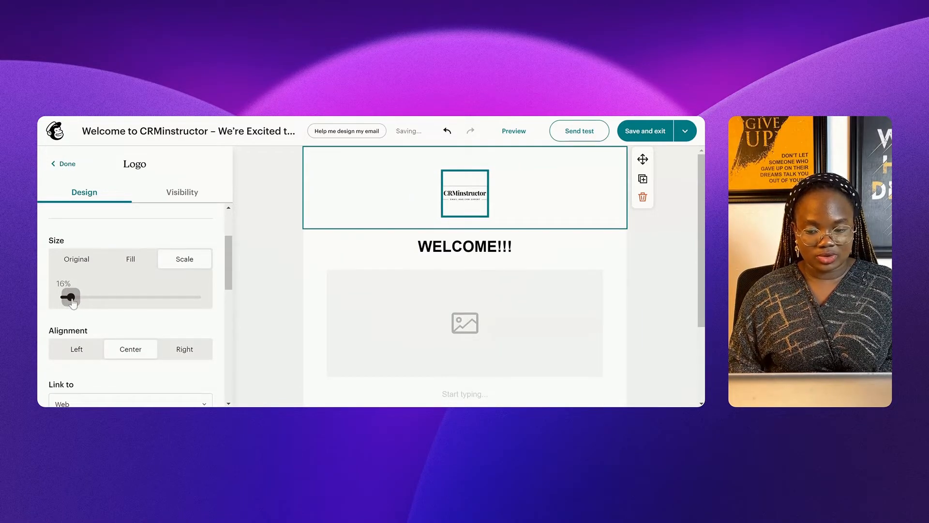
pyautogui.click(485, 274)
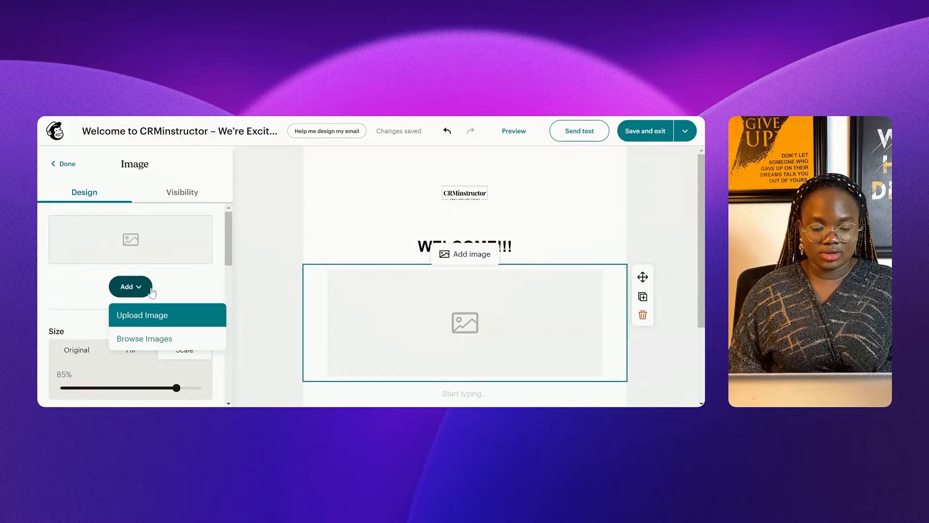
# Step: Upload the Email Marketing and CRM Expert profile graphic into the image block
pyautogui.click(166, 318)
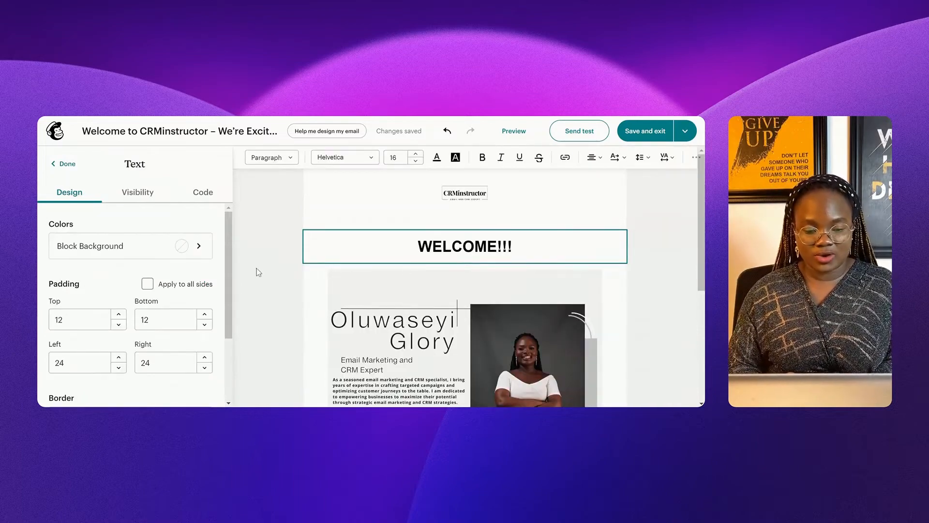
pyautogui.click(57, 162)
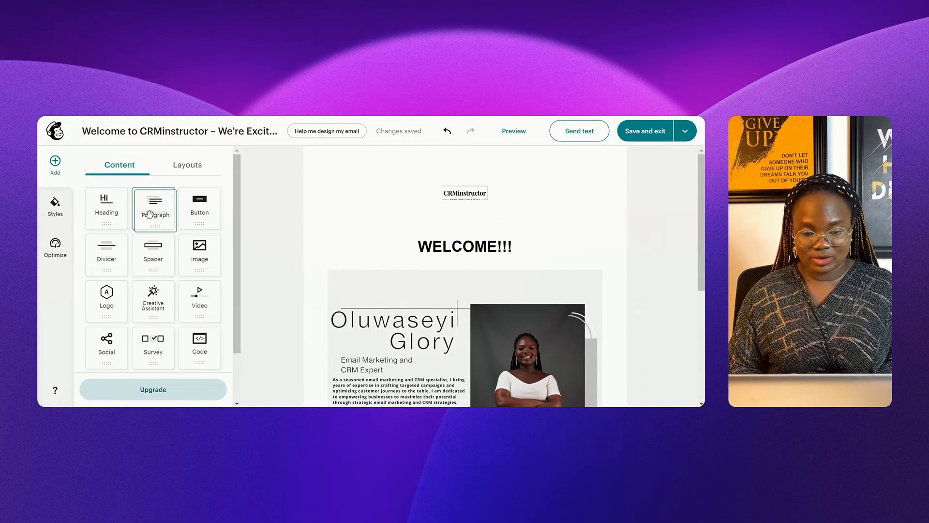
# Step: Add a paragraph below WELCOME!!!, paste the welcome message, and select all its text
pyautogui.moveTo(150, 213); pyautogui.dragTo(219, 225)
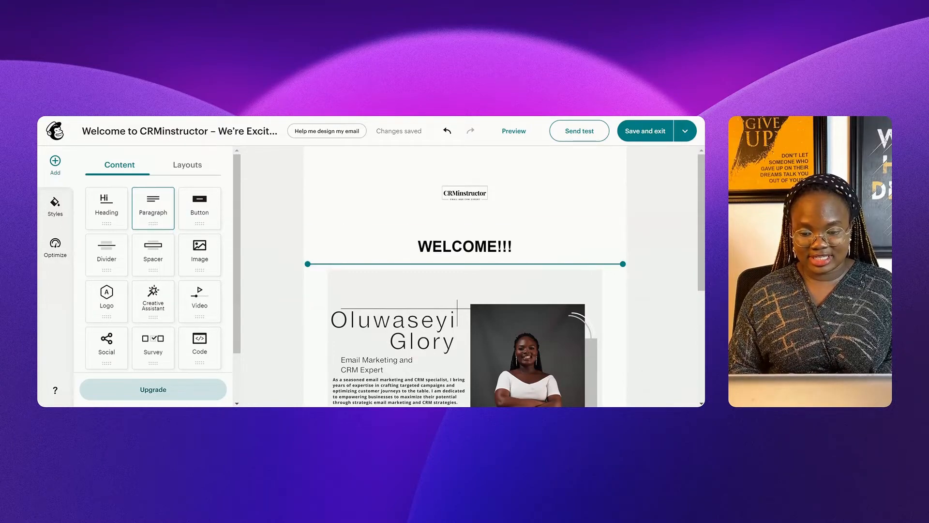
pyautogui.moveTo(388, 261); pyautogui.dragTo(387, 260)
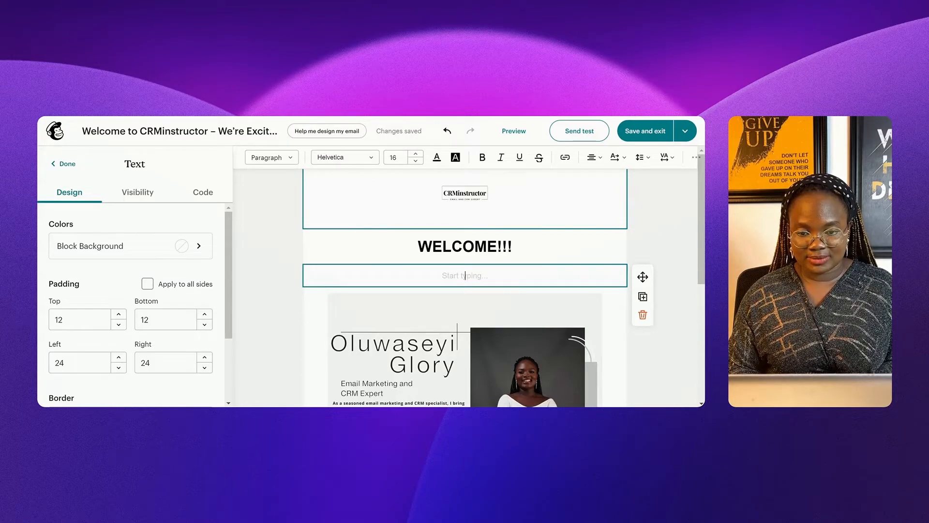
pyautogui.write('We’re thrilled to have you here and look forward to getting to know you better. Thank you for showing interest in our services. What’s next? We’d love to learn more about your needs and how we can best assist you. Our team is dedicated to providing personalized solutions that help you achieve your goals.')
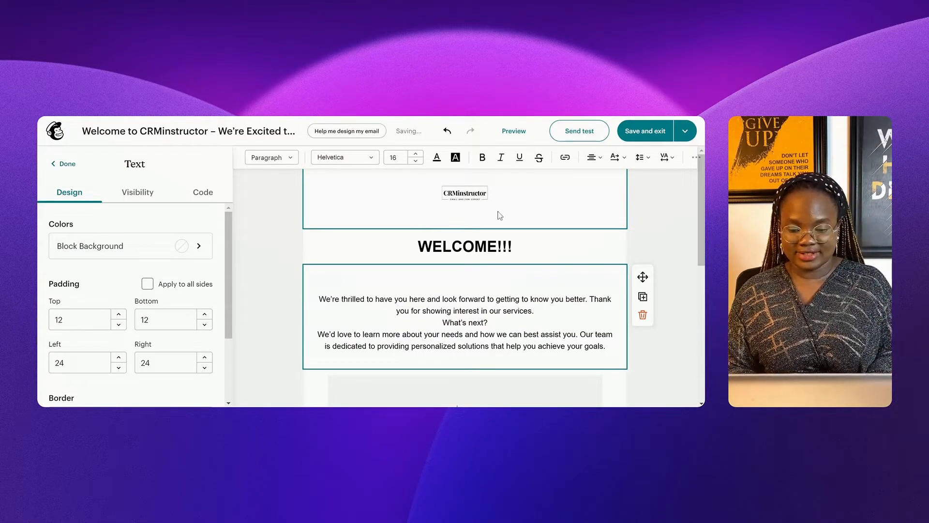
pyautogui.hotkey('ctrl', 'a')
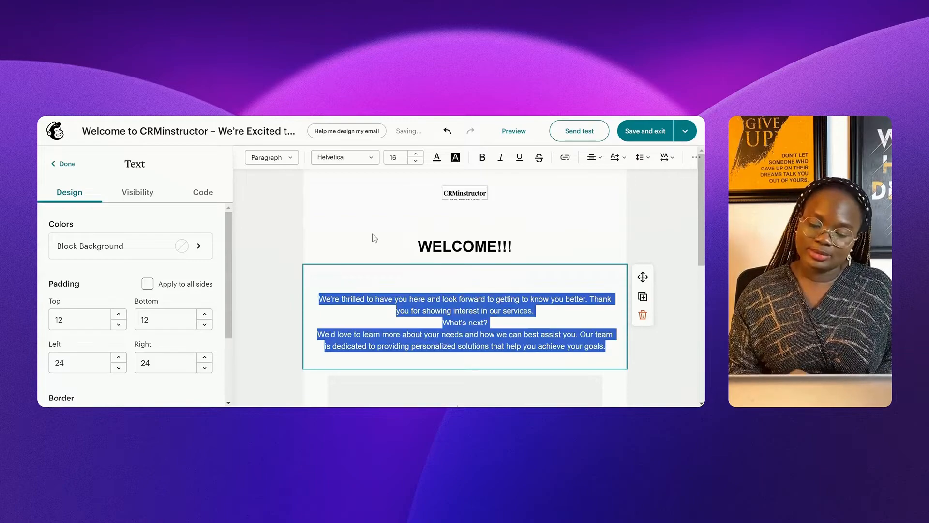
# Step: Left-align the welcome paragraphs and set off a bold "What's next?" line
pyautogui.click(594, 157)
pyautogui.click(591, 177)
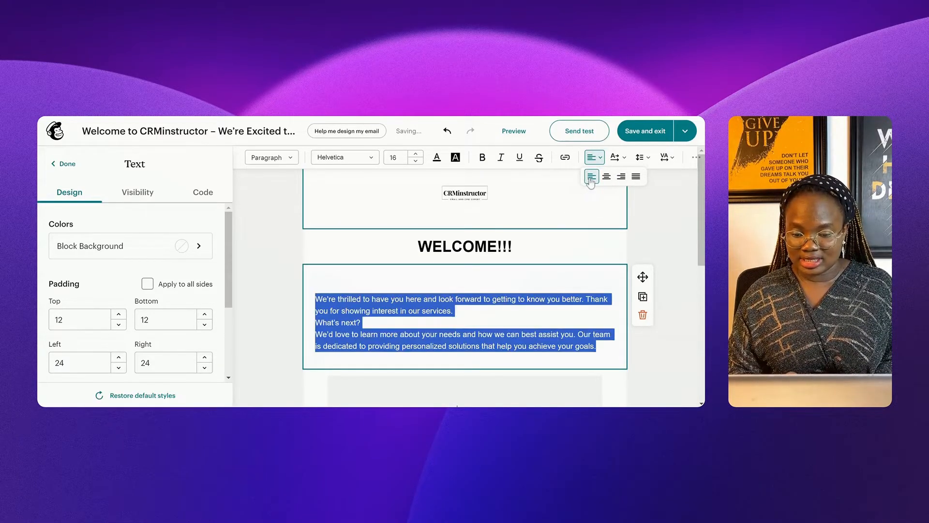
pyautogui.click(360, 323)
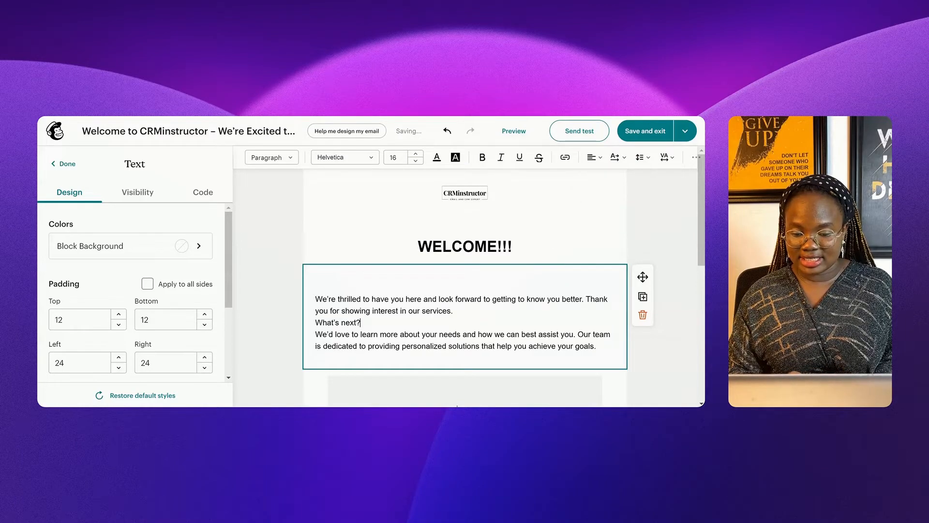
pyautogui.click(453, 311)
pyautogui.press('Return')
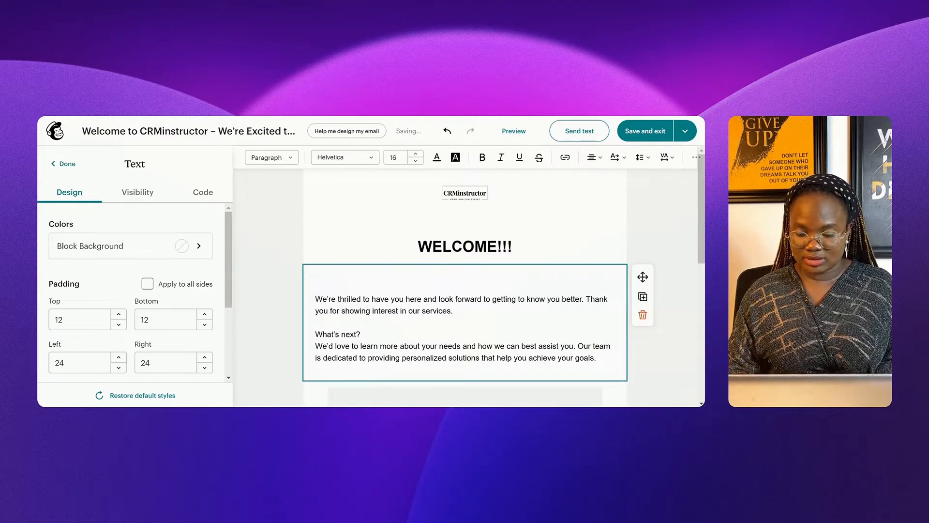
pyautogui.moveTo(361, 335); pyautogui.dragTo(315, 334)
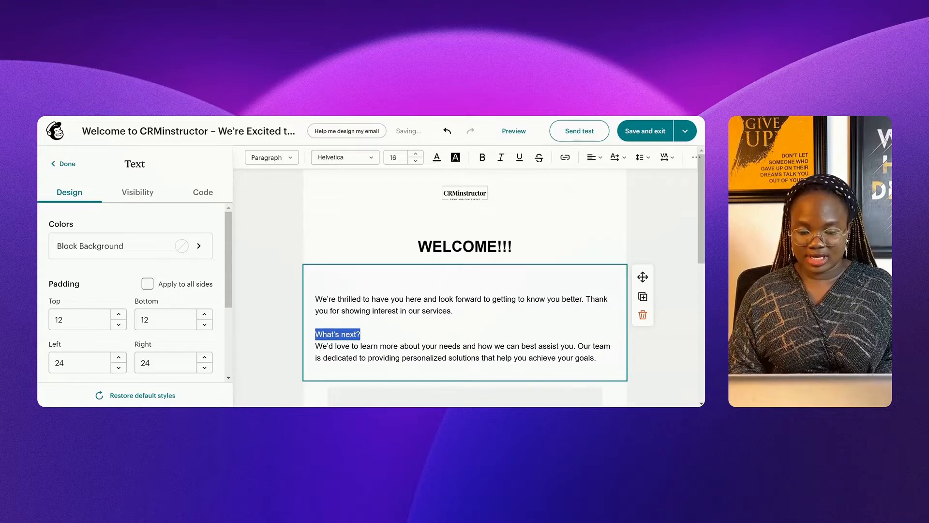
pyautogui.click(482, 157)
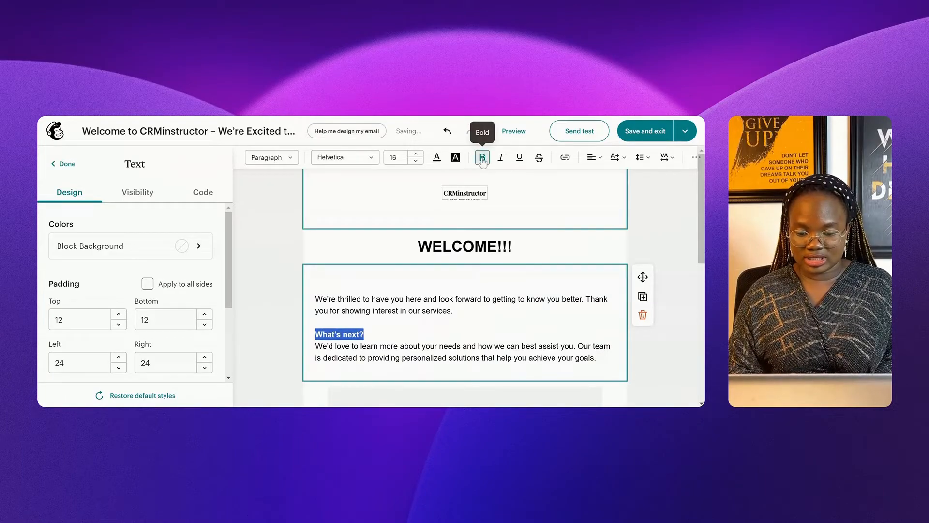
pyautogui.click(486, 345)
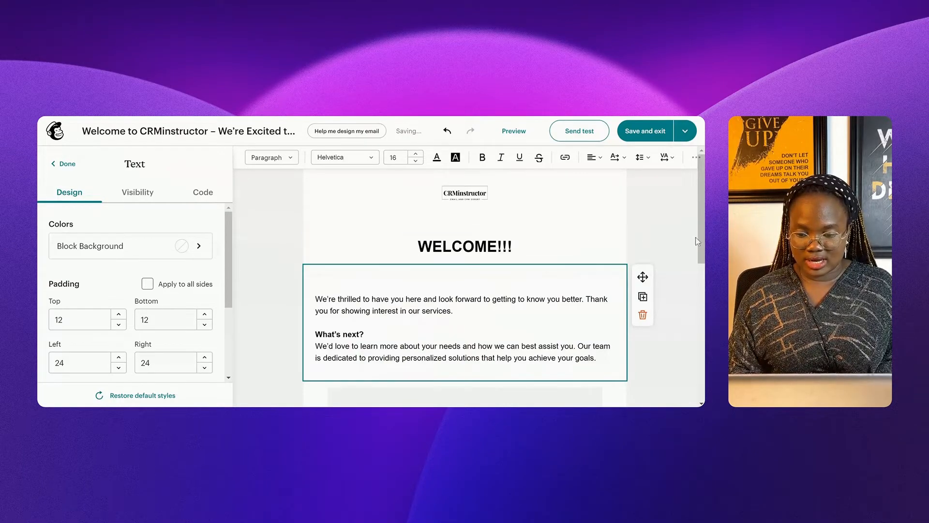
# Step: Delete the empty lines at the top and bottom of the text block
pyautogui.click(485, 283)
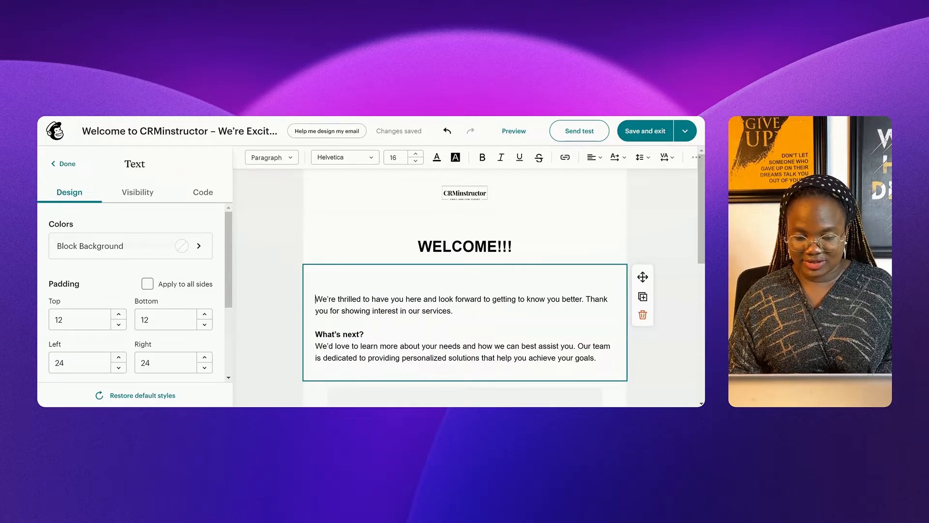
pyautogui.press('Delete')
pyautogui.press('BackSpace')
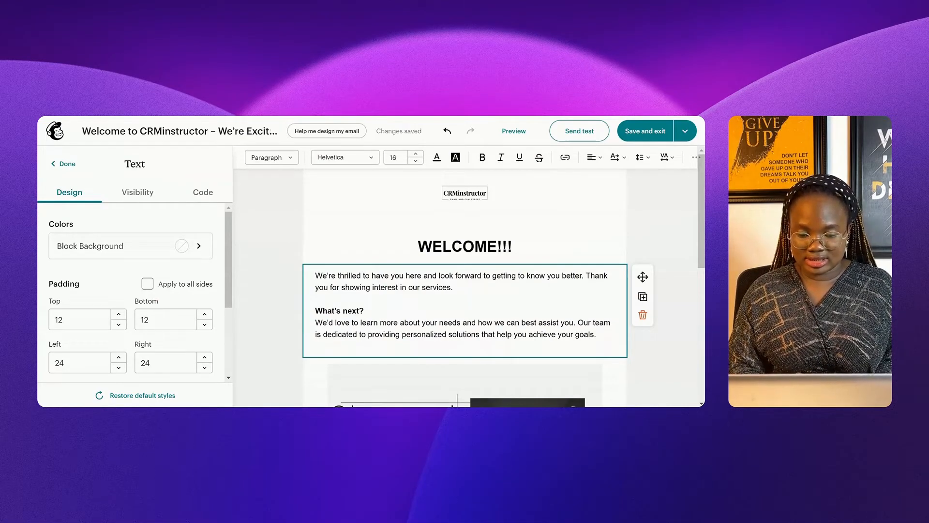
pyautogui.press('BackSpace')
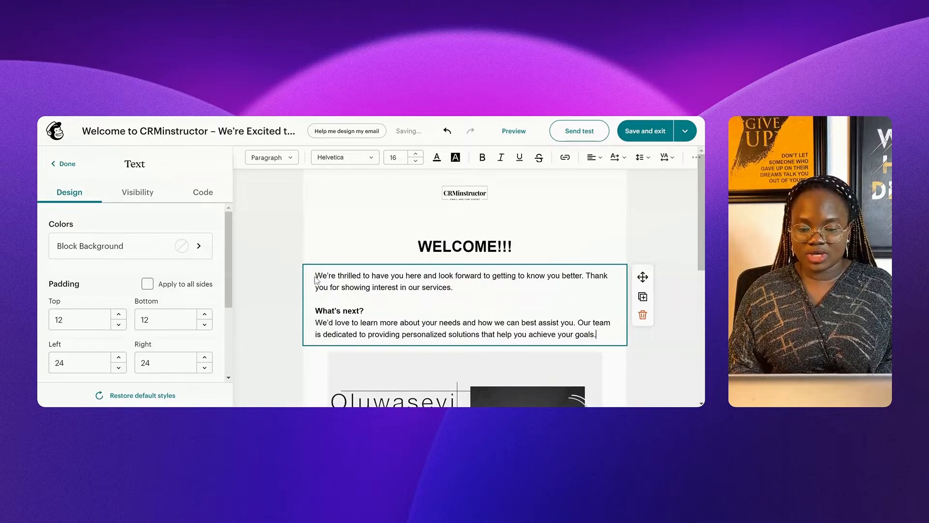
# Step: Add a "Hello *|FNAME|*," first line using the First Name merge tag
pyautogui.write('h')
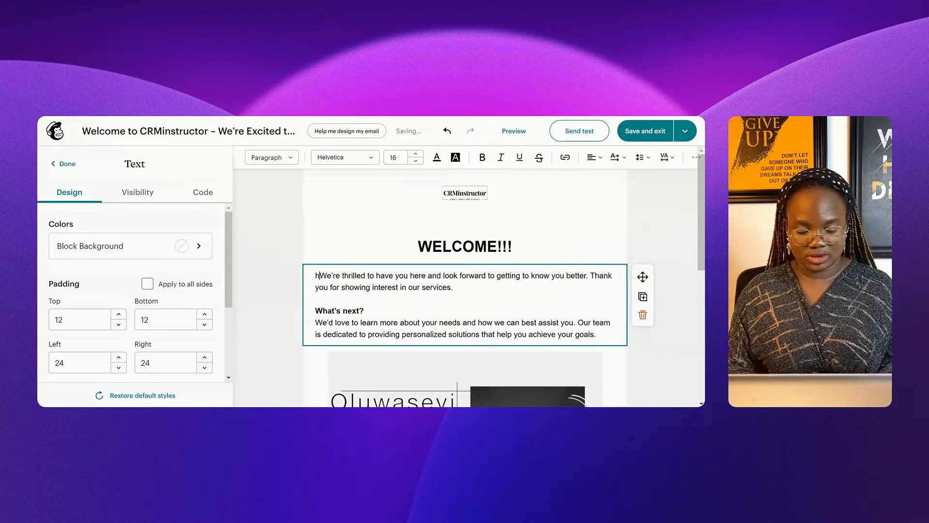
pyautogui.press('BackSpace')
pyautogui.write('Hello')
pyautogui.press('Return')
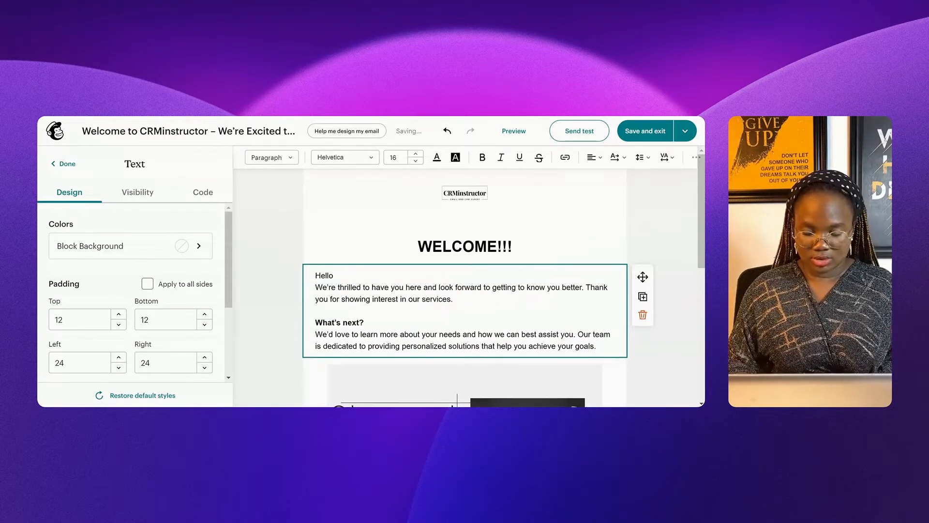
pyautogui.click(351, 269)
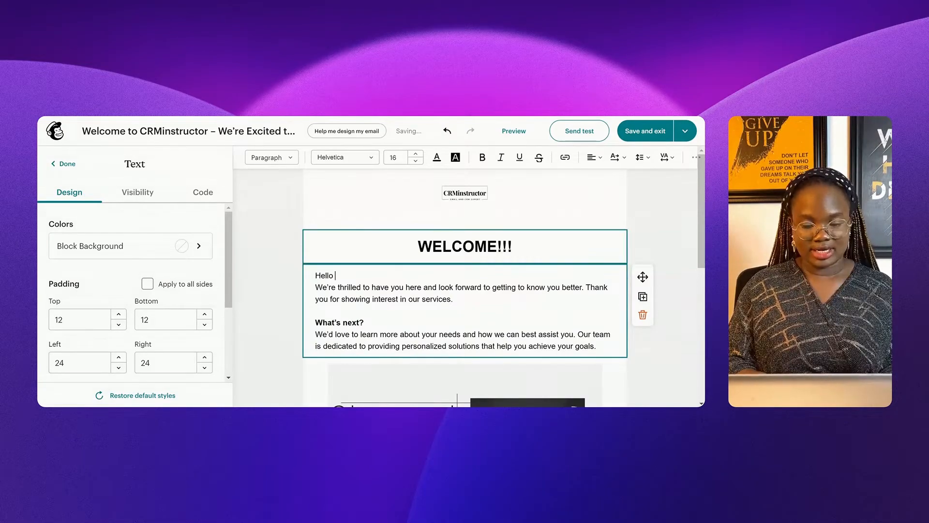
pyautogui.click(693, 160)
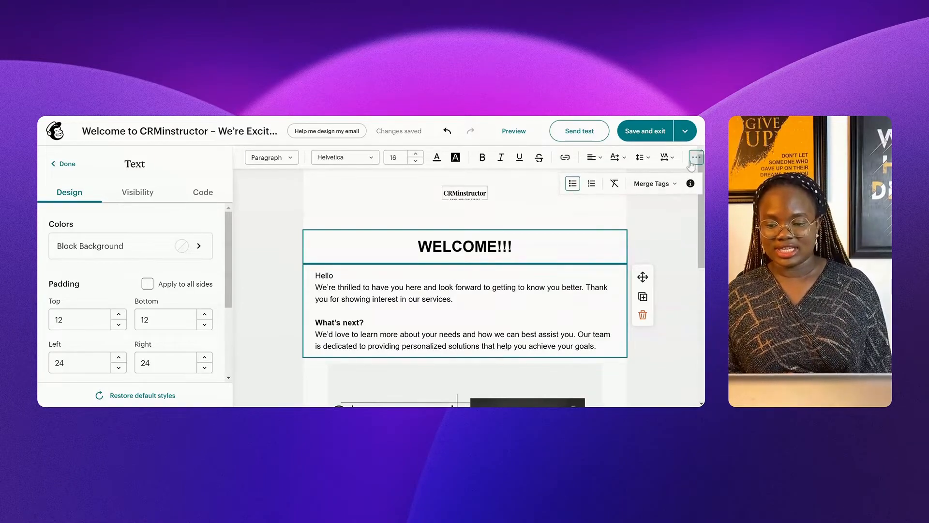
pyautogui.click(657, 185)
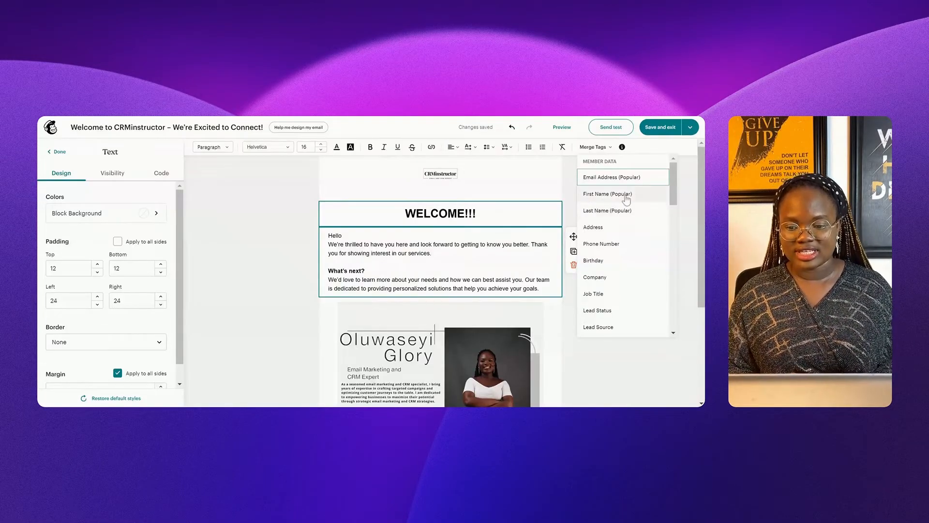
pyautogui.click(627, 194)
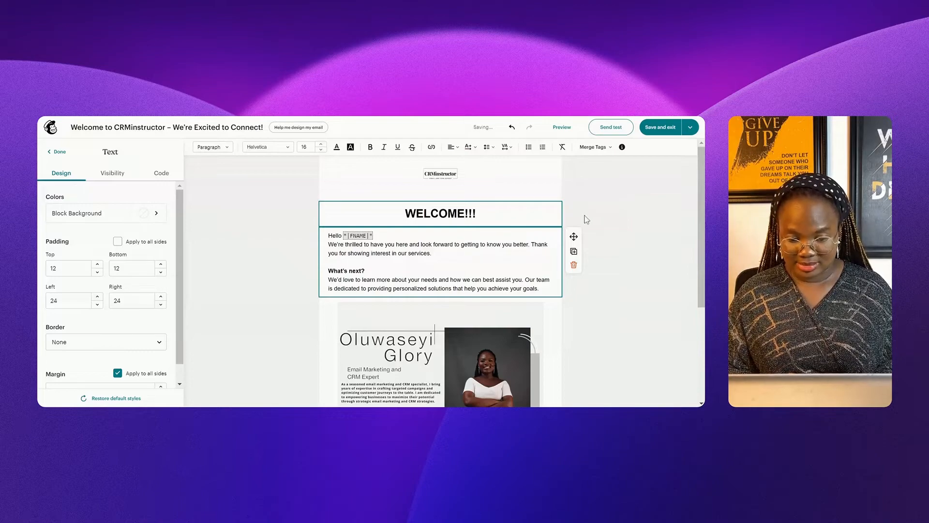
pyautogui.write(',')
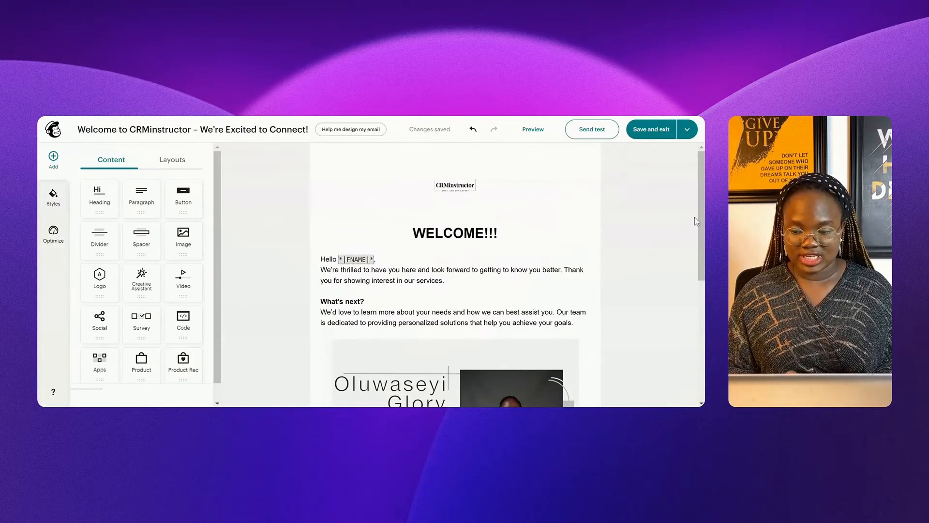
pyautogui.moveTo(699, 218); pyautogui.dragTo(700, 336)
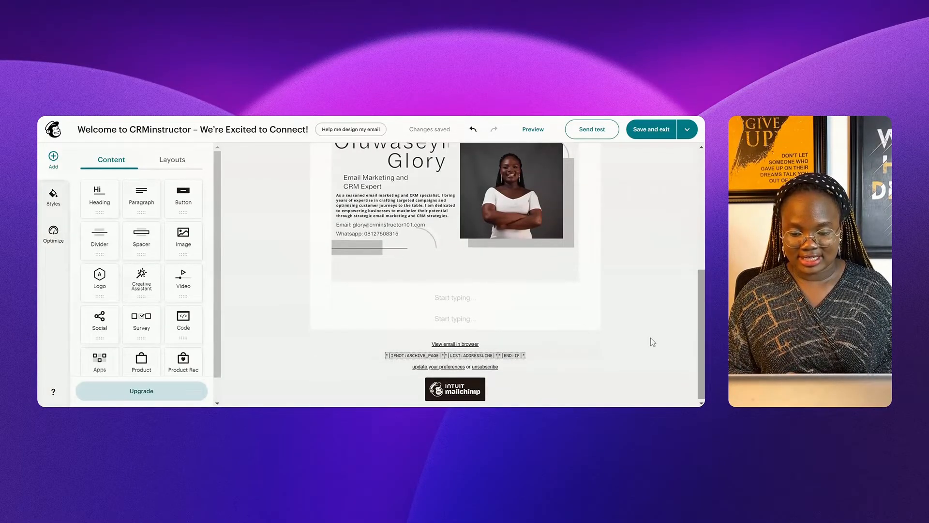
# Step: Replace [Your Contact Information] with the contact e-mail address and drop the trailing blank line
pyautogui.click(455, 297)
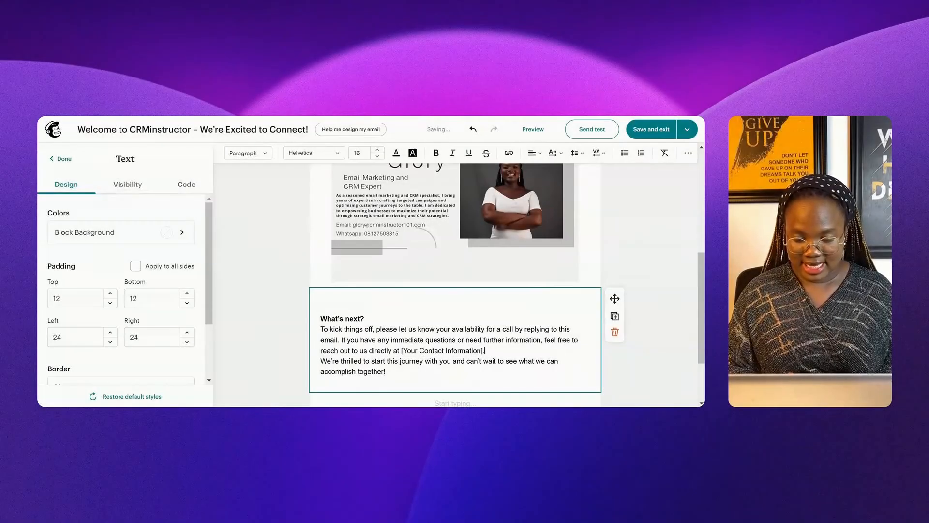
pyautogui.click(485, 350)
pyautogui.moveTo(485, 351); pyautogui.dragTo(470, 350)
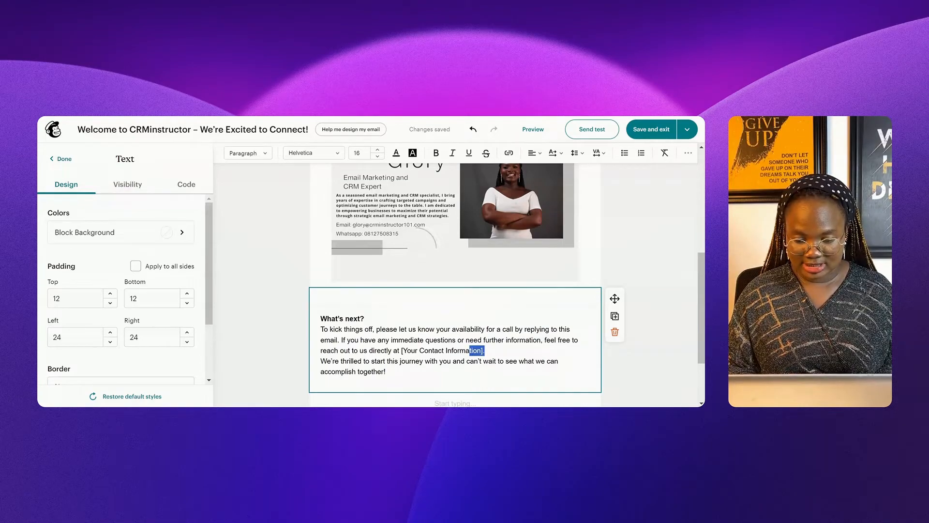
pyautogui.click(484, 350)
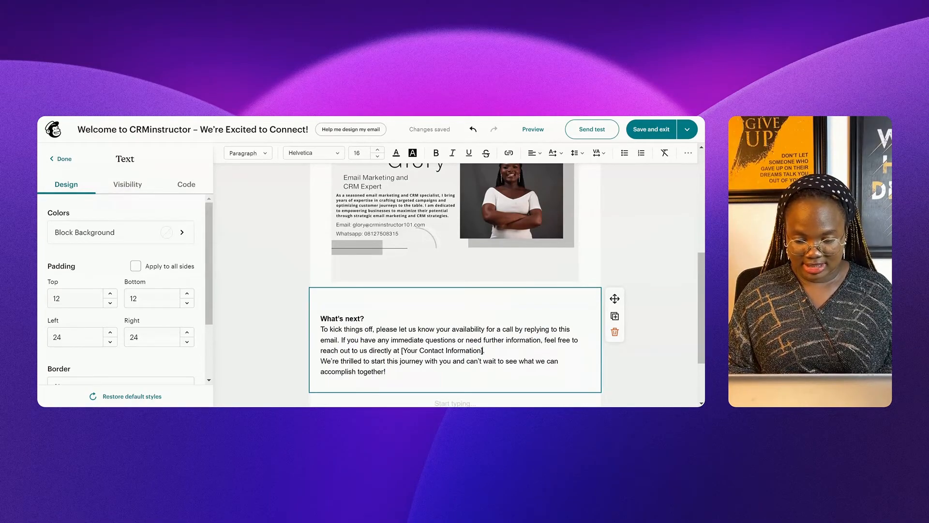
pyautogui.press('BackSpace')
pyautogui.press('BackSpace')
pyautogui.press('BackSpace')
pyautogui.press('BackSpace')
pyautogui.press('BackSpace')
pyautogui.press('BackSpace')
pyautogui.press('BackSpace')
pyautogui.press('BackSpace')
pyautogui.press('BackSpace')
pyautogui.press('BackSpace')
pyautogui.press('BackSpace')
pyautogui.press('BackSpace')
pyautogui.press('BackSpace')
pyautogui.press('BackSpace')
pyautogui.press('BackSpace')
pyautogui.press('BackSpace')
pyautogui.press('BackSpace')
pyautogui.press('BackSpace')
pyautogui.press('BackSpace')
pyautogui.press('BackSpace')
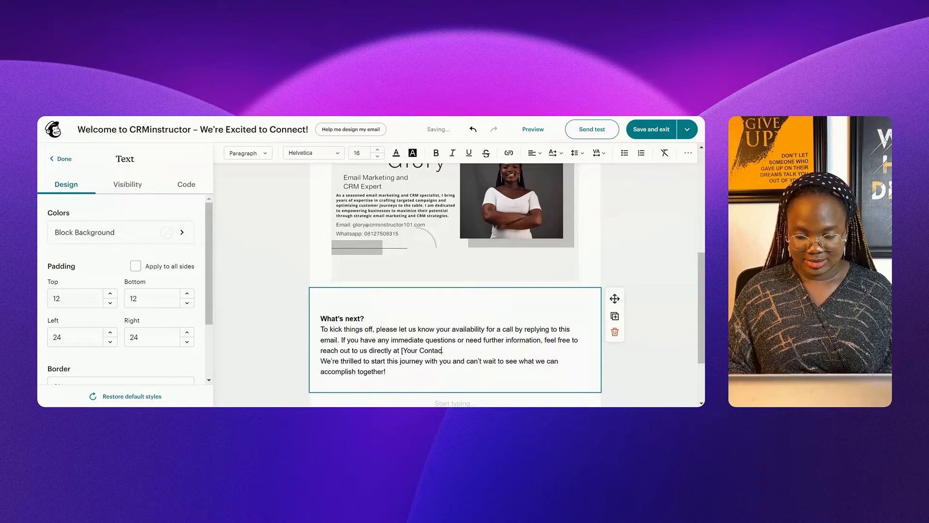
pyautogui.press('BackSpace')
pyautogui.press('BackSpace')
pyautogui.press('BackSpace')
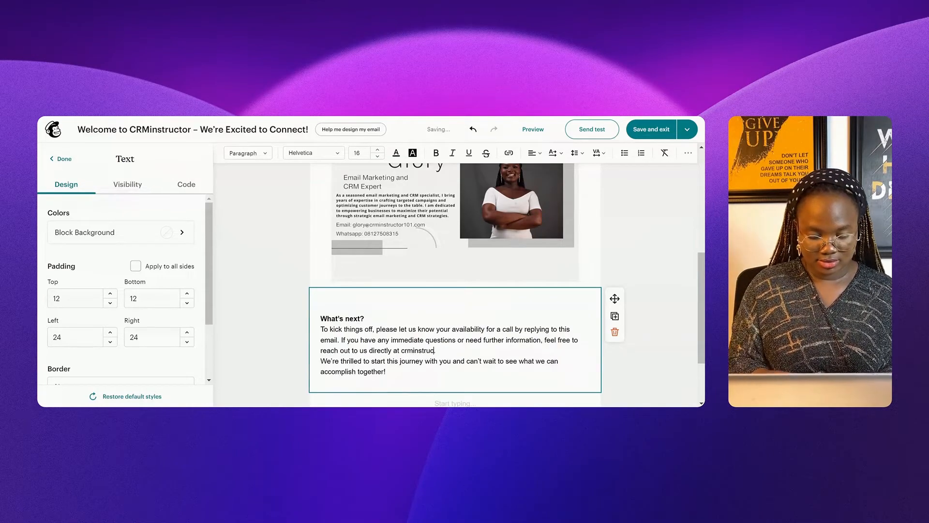
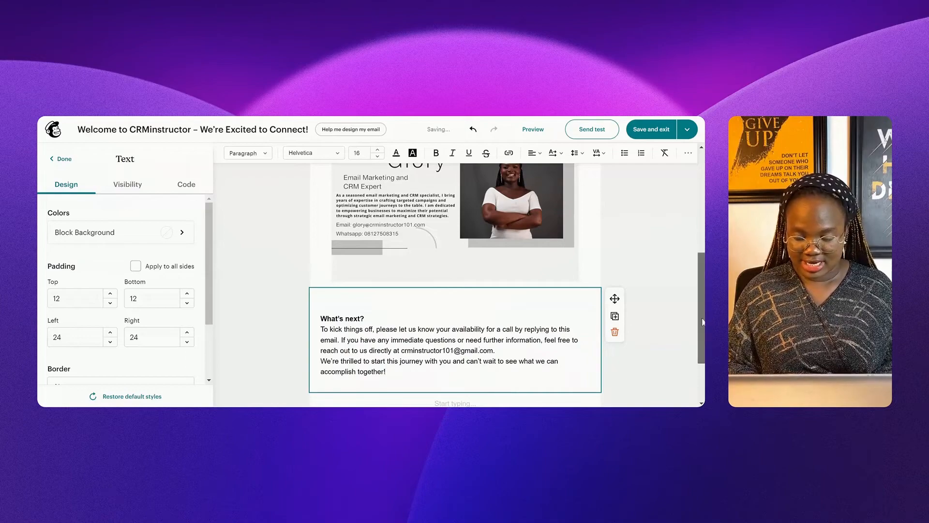
pyautogui.scroll(-2, 703, 321)
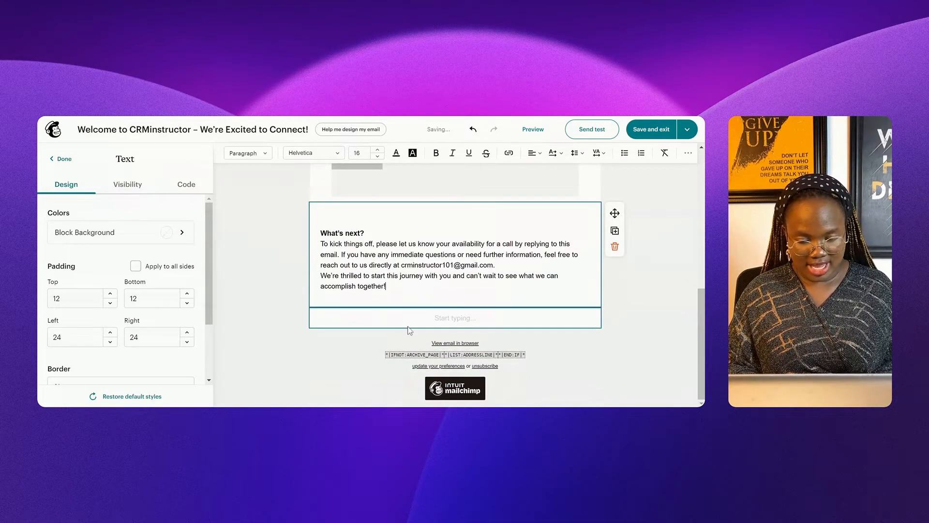
pyautogui.press('BackSpace')
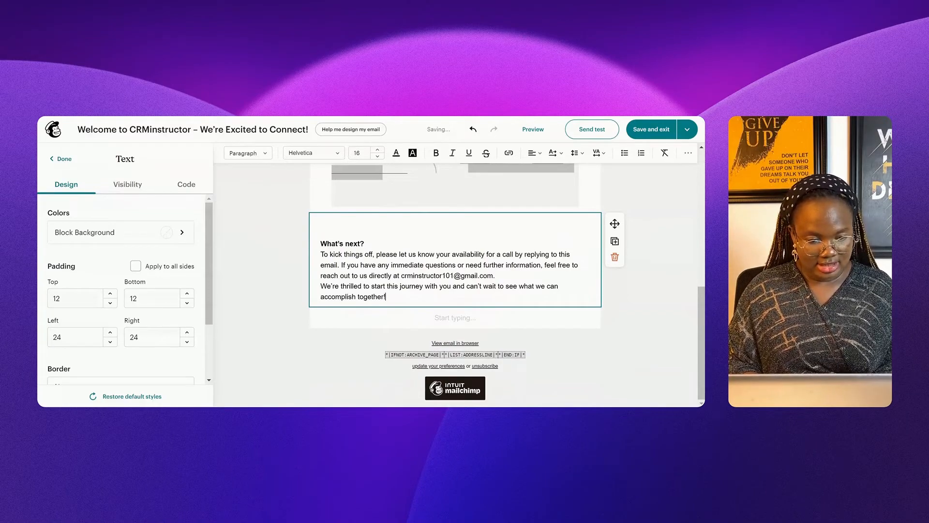
pyautogui.click(62, 163)
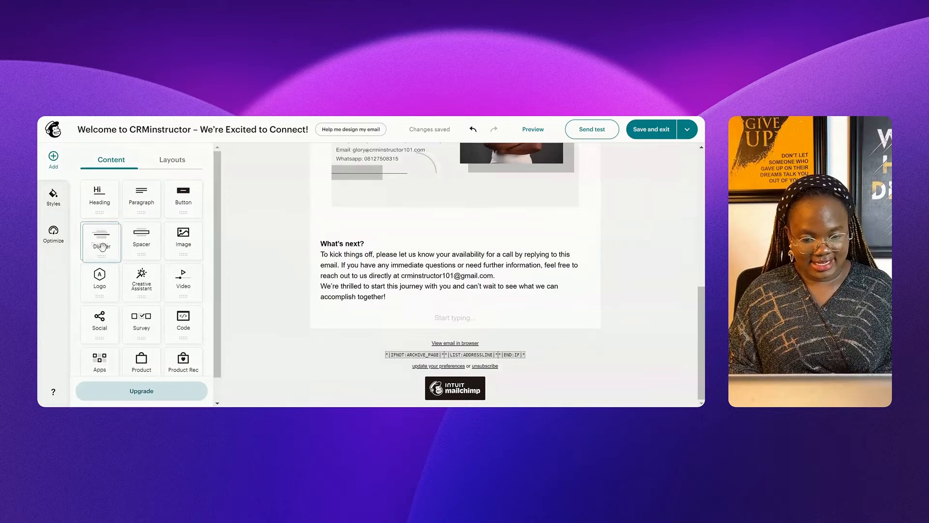
# Step: Insert a divider line above the closing What's next? text
pyautogui.moveTo(102, 247); pyautogui.dragTo(155, 241)
pyautogui.moveTo(402, 234); pyautogui.dragTo(401, 232)
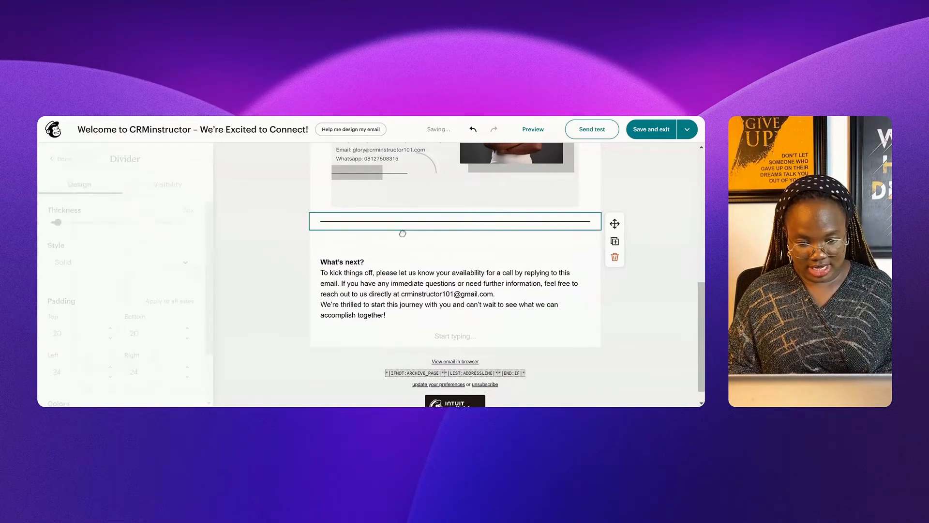
pyautogui.click(289, 387)
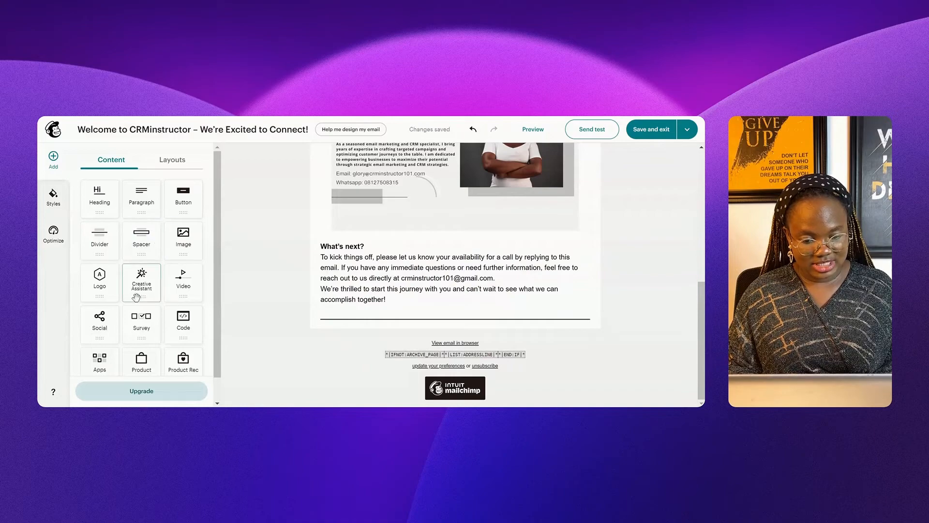
# Step: Place a Spacer block under the closing paragraph and set its height to 22px
pyautogui.moveTo(141, 236); pyautogui.dragTo(229, 257)
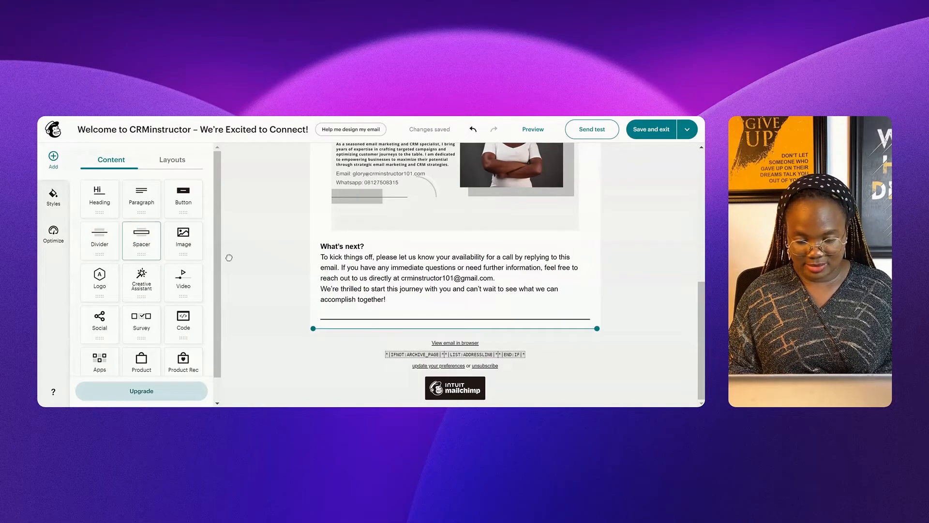
pyautogui.moveTo(387, 324)
pyautogui.mouseDown()
pyautogui.moveTo(387, 313)
pyautogui.moveTo(387, 329)
pyautogui.mouseUp()
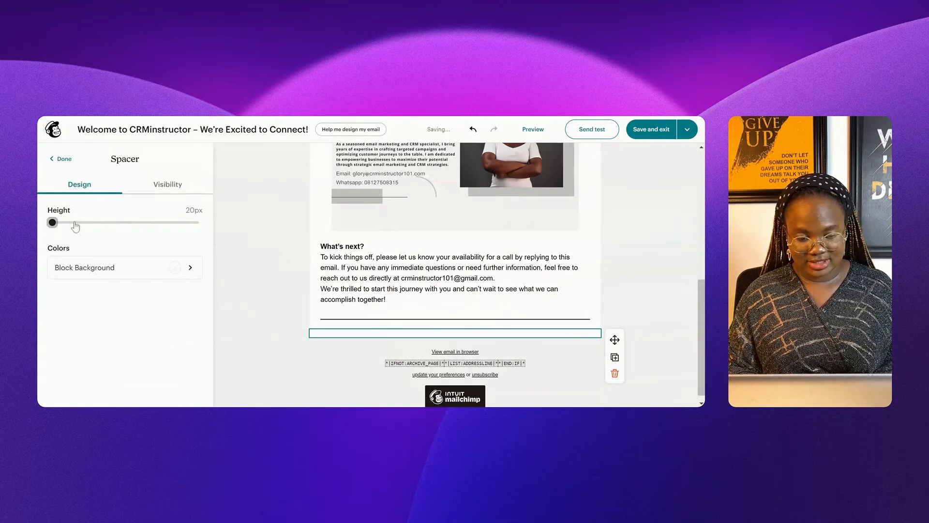
pyautogui.click(94, 223)
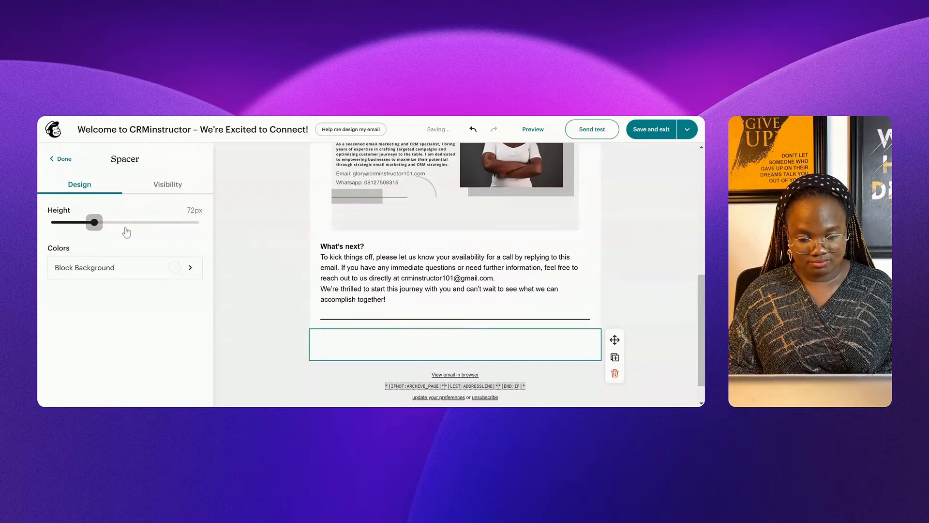
pyautogui.click(148, 223)
pyautogui.moveTo(124, 234); pyautogui.dragTo(53, 231)
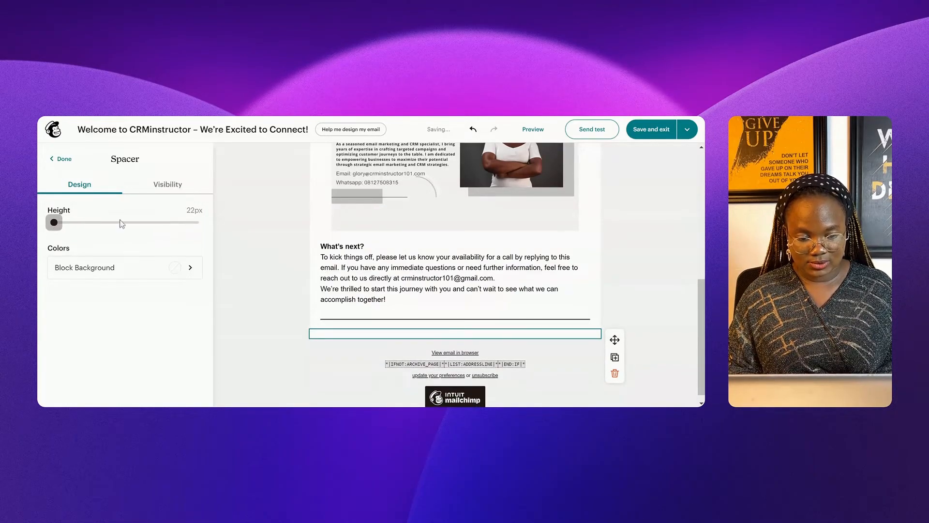
pyautogui.click(65, 160)
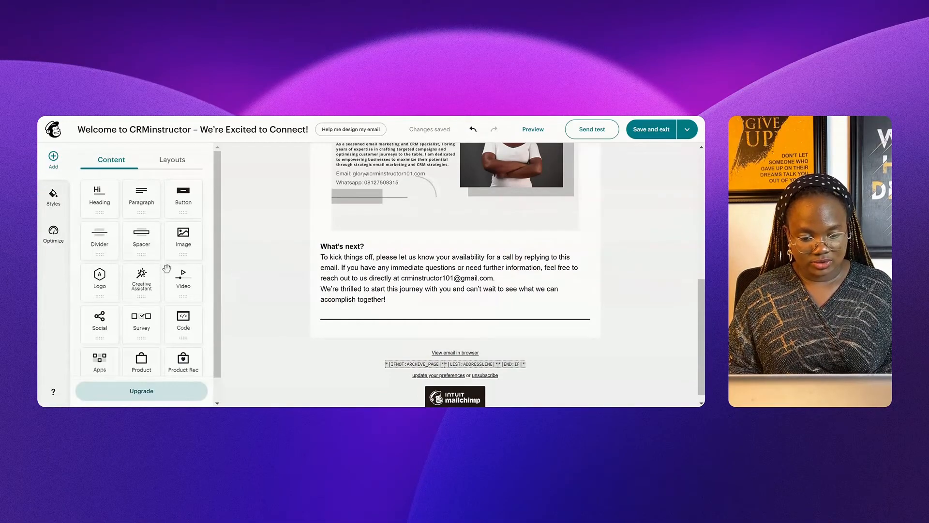
# Step: Add a centred, pill-shaped "Get Started" button linking to crminstructor101.com
pyautogui.moveTo(179, 196); pyautogui.dragTo(236, 242)
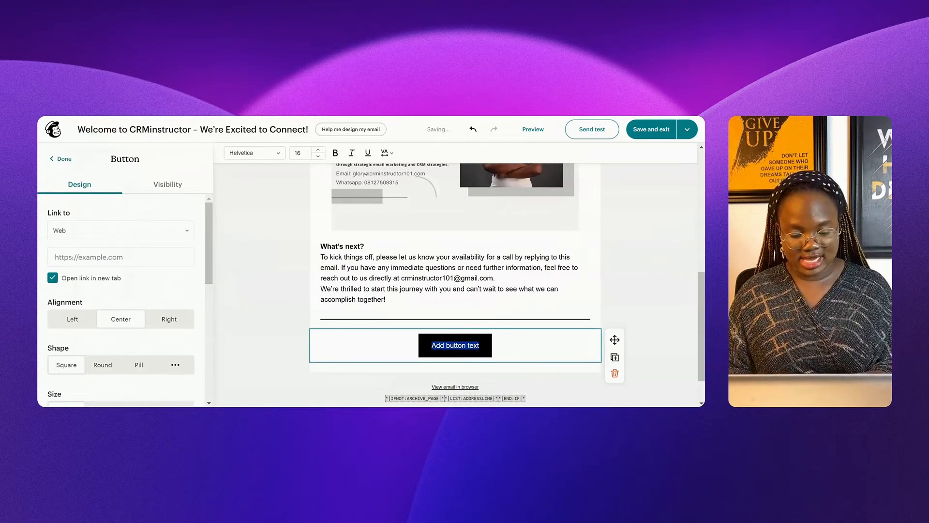
pyautogui.write('Get Started')
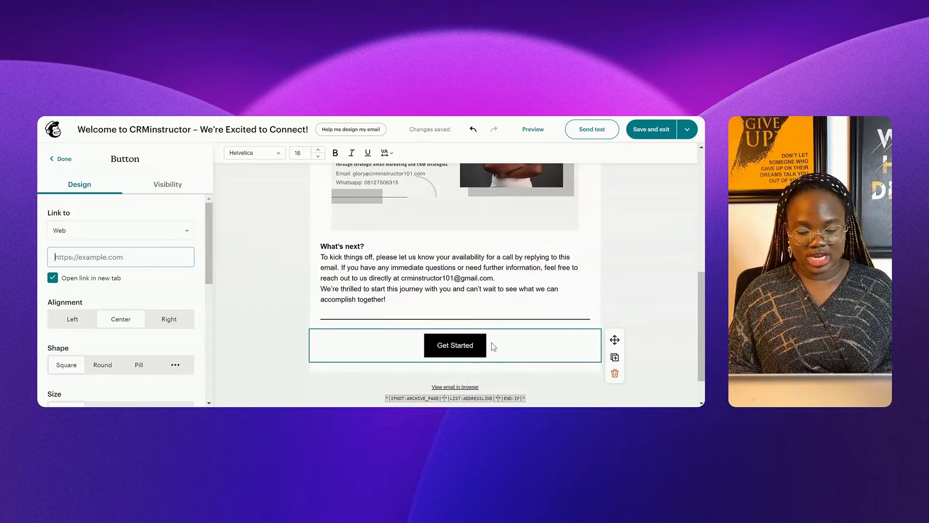
pyautogui.write('crminstructor101.com')
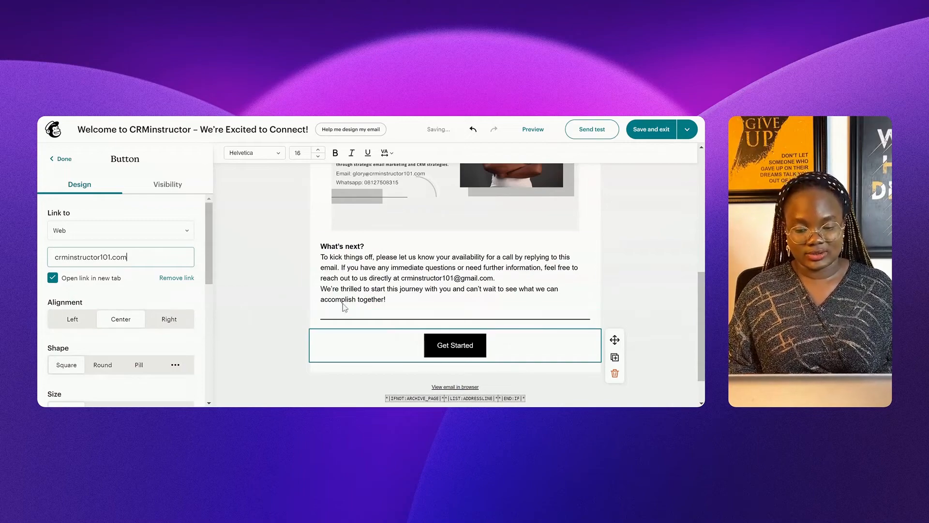
pyautogui.click(70, 318)
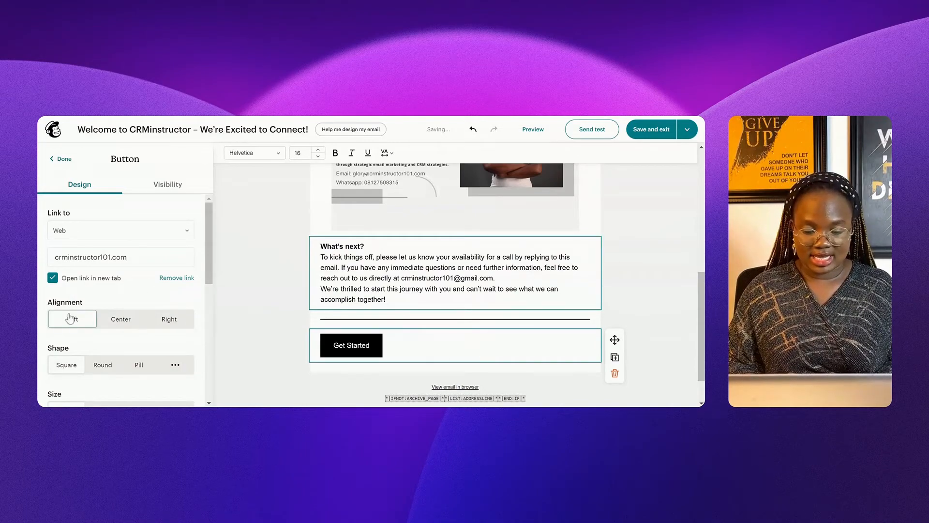
pyautogui.click(164, 319)
pyautogui.click(135, 324)
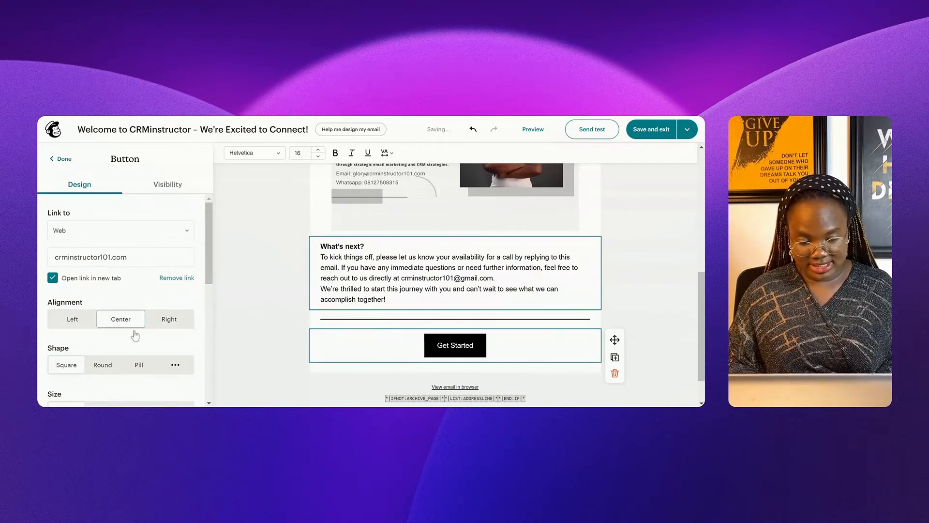
pyautogui.click(103, 365)
pyautogui.click(67, 365)
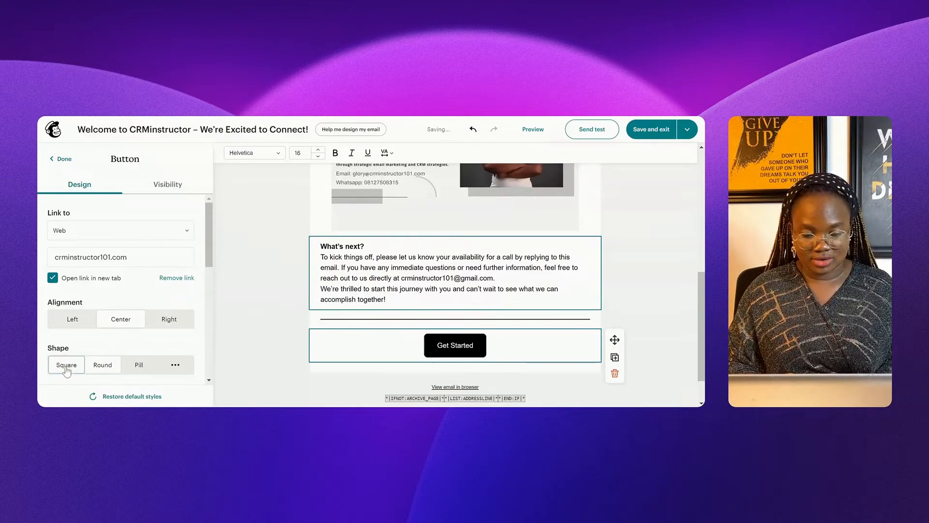
pyautogui.click(102, 365)
pyautogui.click(136, 366)
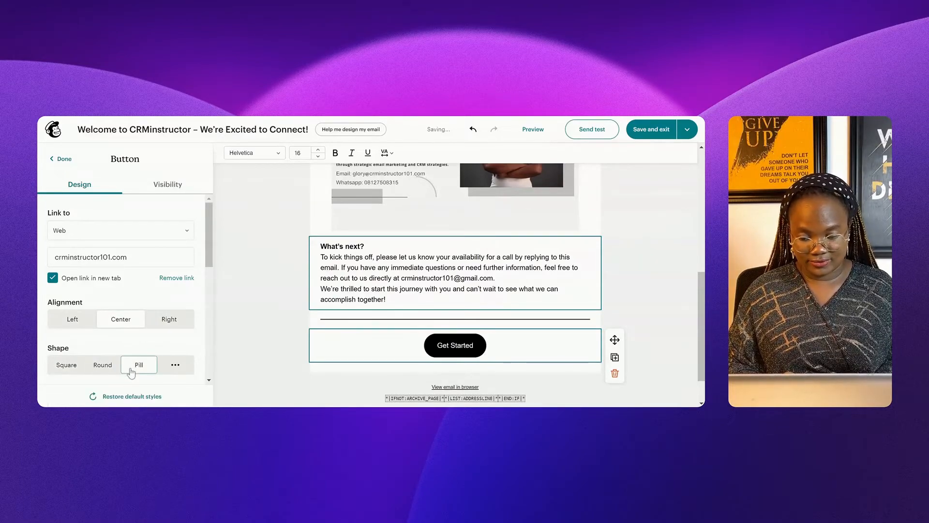
pyautogui.scroll(-3, 195, 356)
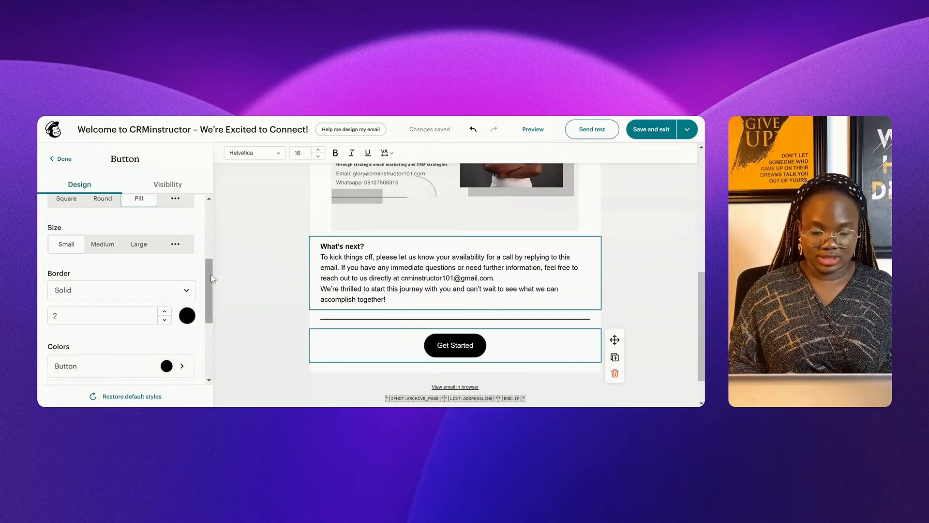
pyautogui.scroll(3, 211, 292)
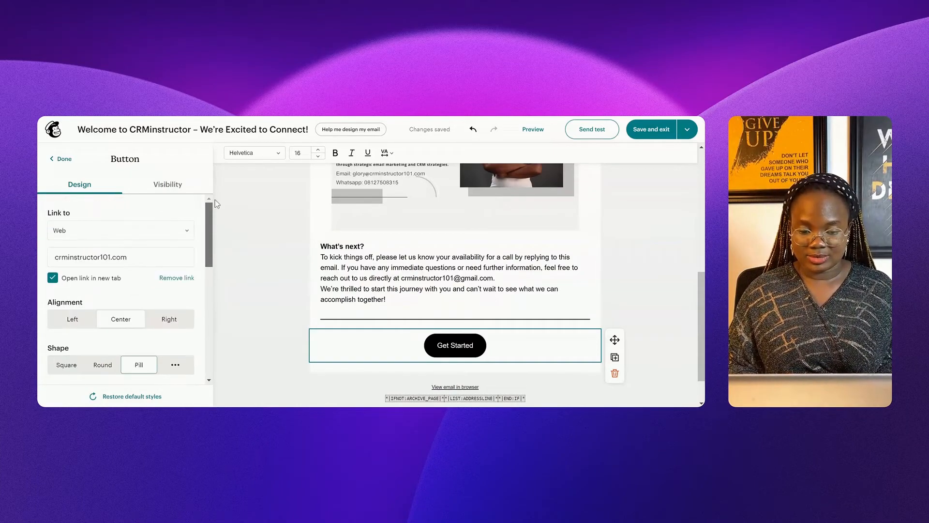
pyautogui.click(57, 159)
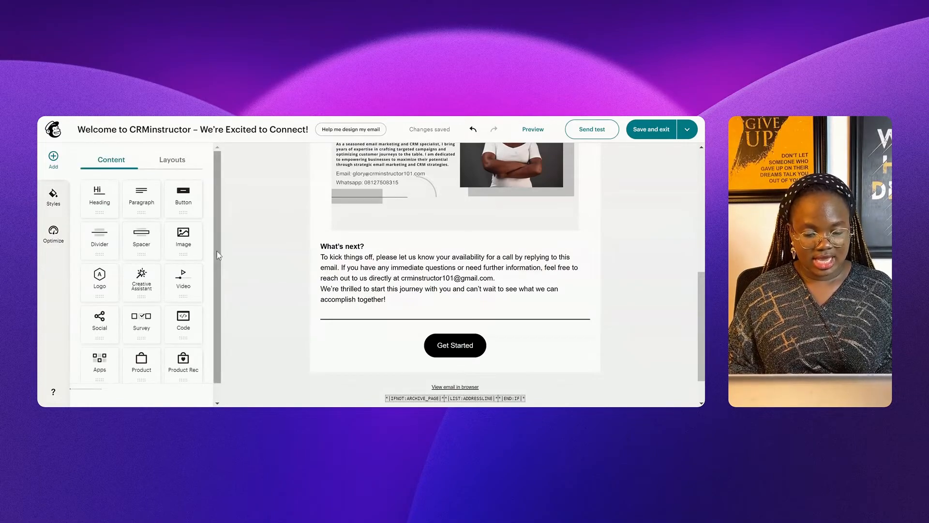
# Step: Paste the Zoho Forms to Zoho CRM Integration YouTube link into a Video block under the button
pyautogui.moveTo(183, 286); pyautogui.dragTo(442, 319)
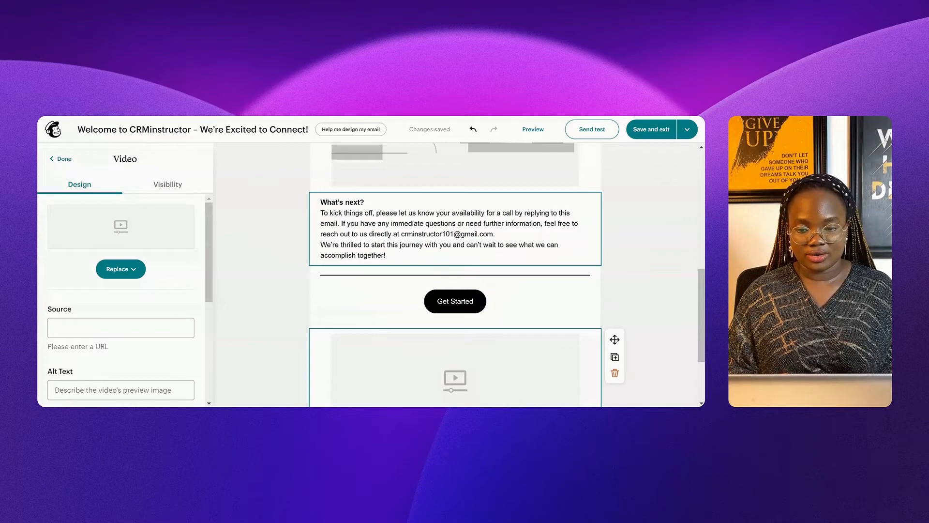
pyautogui.click(120, 327)
pyautogui.write('https://youtu.be/uSWs_BX8f1l')
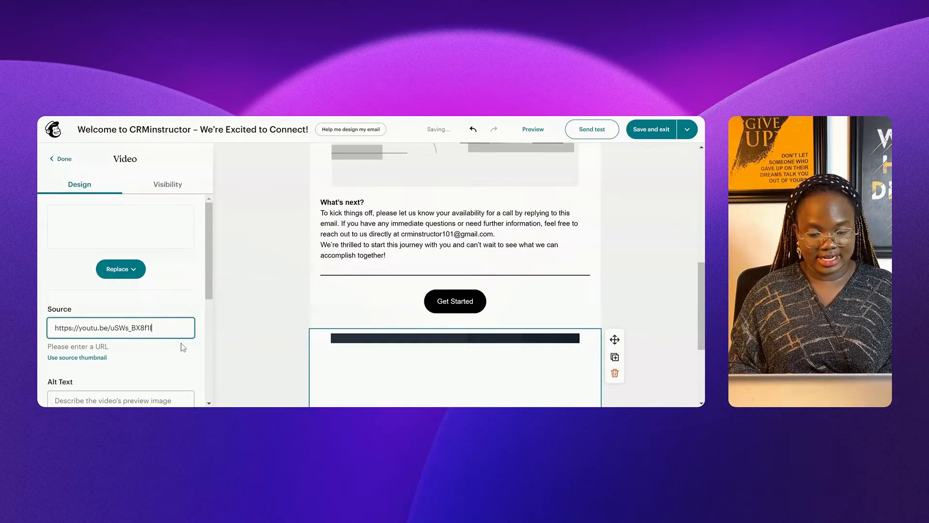
pyautogui.moveTo(210, 295); pyautogui.dragTo(212, 311)
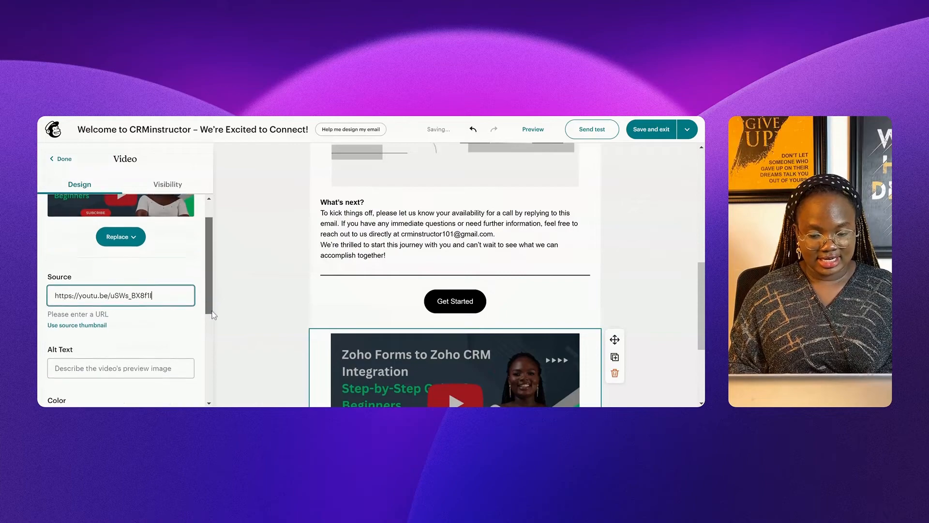
pyautogui.click(61, 159)
pyautogui.click(60, 159)
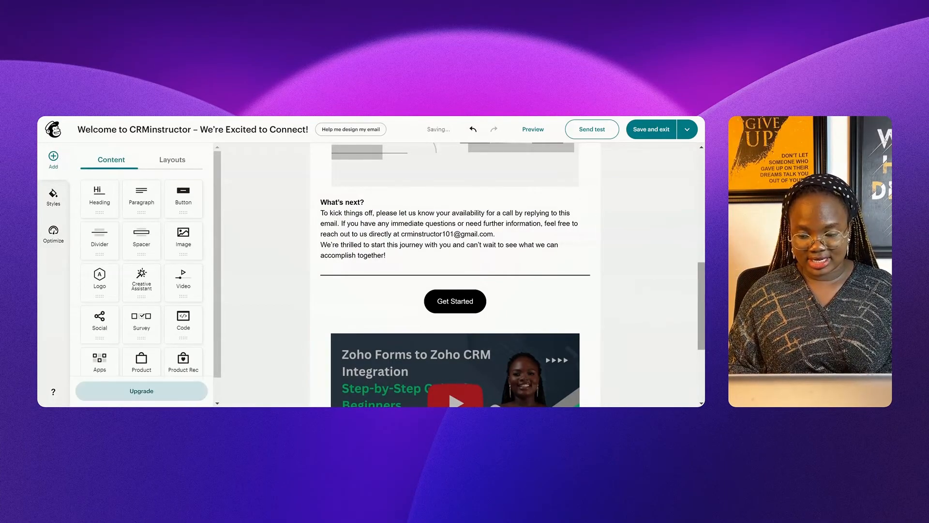
pyautogui.scroll(-3, 455, 275)
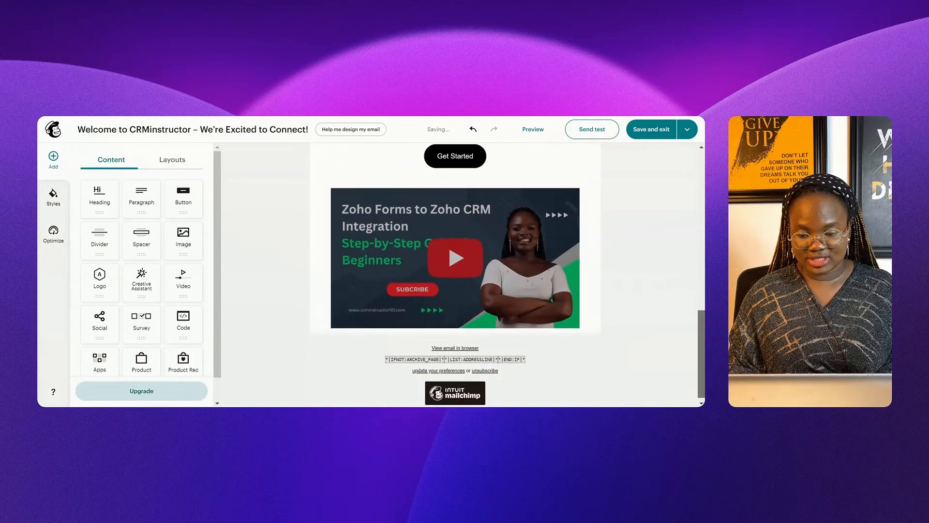
pyautogui.click(449, 276)
pyautogui.click(218, 340)
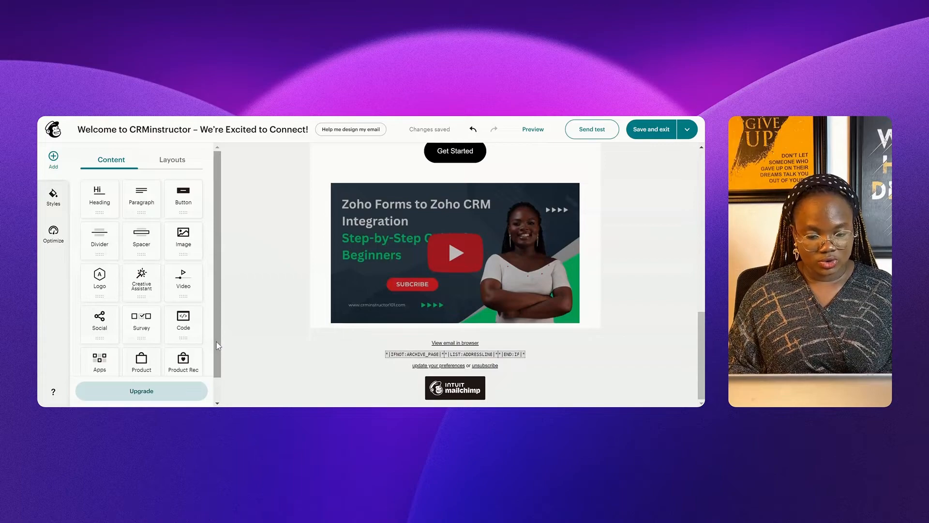
# Step: Drop a Social block below the video and add Email and Website links
pyautogui.moveTo(217, 346); pyautogui.dragTo(217, 372)
pyautogui.moveTo(102, 302); pyautogui.dragTo(218, 311)
pyautogui.moveTo(484, 343); pyautogui.dragTo(484, 341)
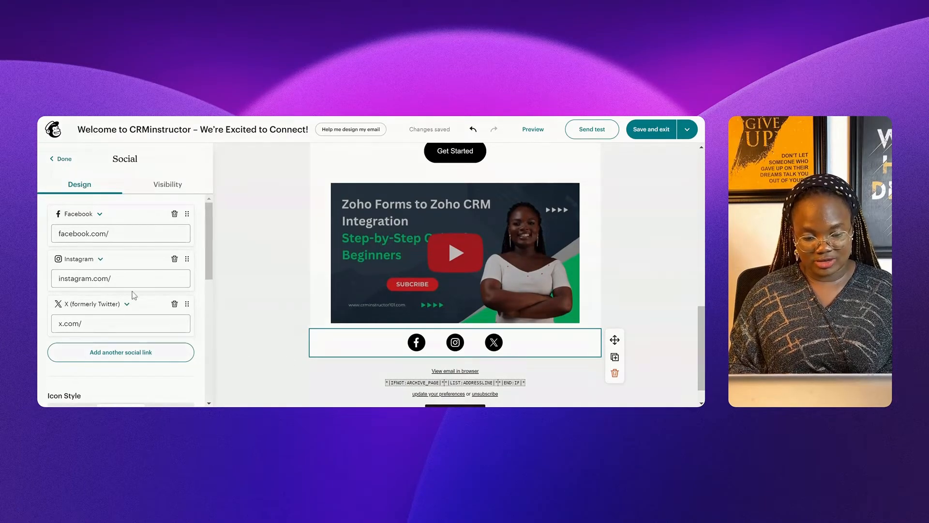
pyautogui.click(120, 352)
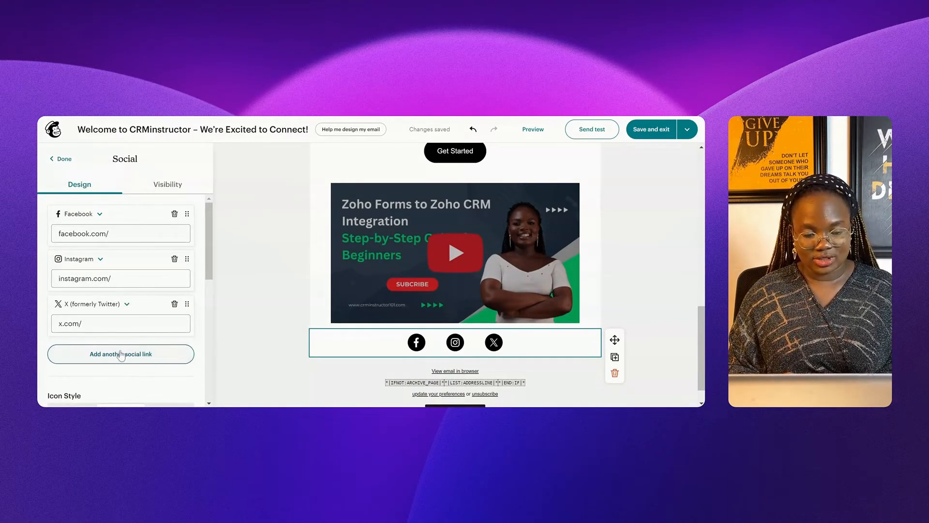
pyautogui.click(87, 349)
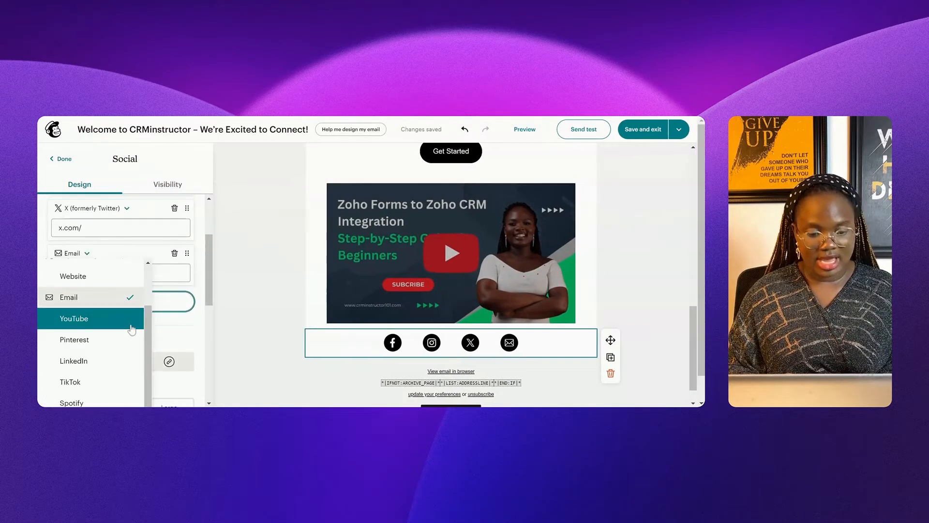
pyautogui.moveTo(150, 350); pyautogui.dragTo(149, 324)
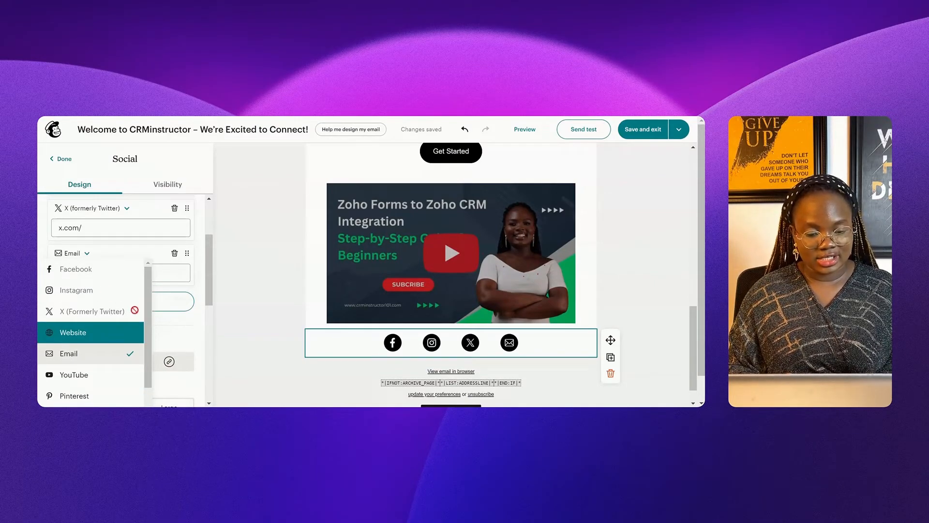
pyautogui.click(208, 352)
pyautogui.click(207, 282)
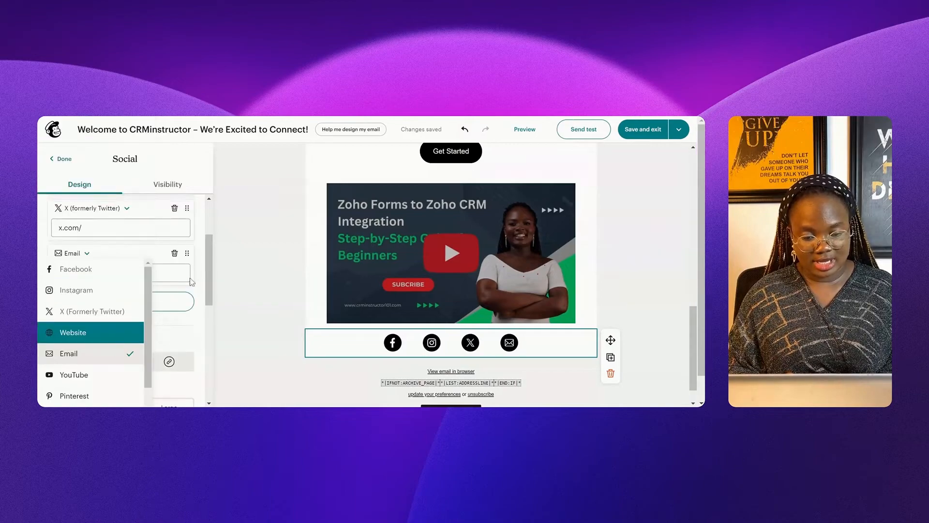
pyautogui.click(87, 332)
# Step: Remove the Facebook and Instagram links, leaving X, Email and Website
pyautogui.scroll(2, 172, 227)
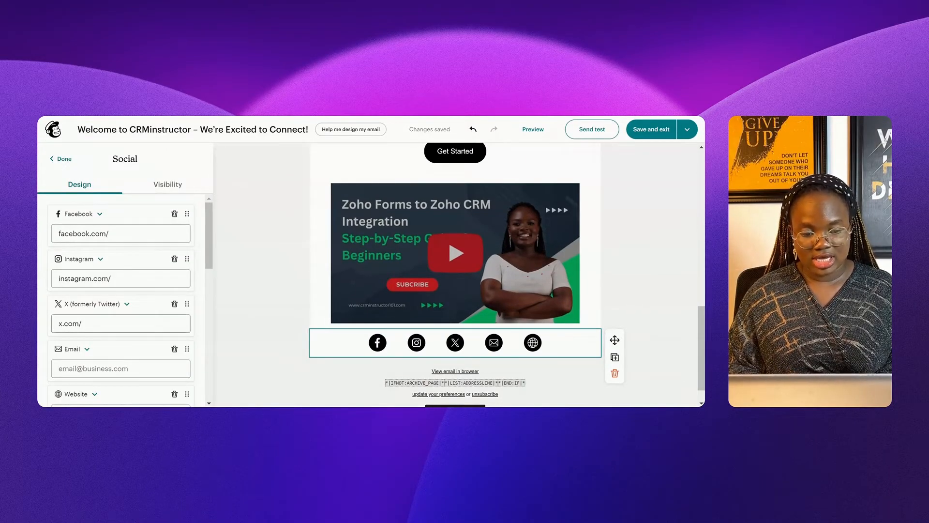
pyautogui.click(175, 214)
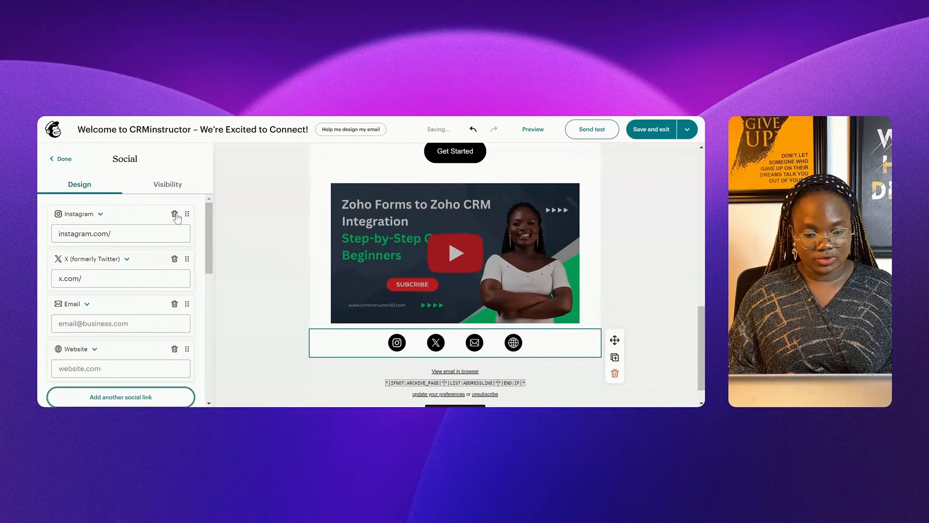
pyautogui.click(175, 214)
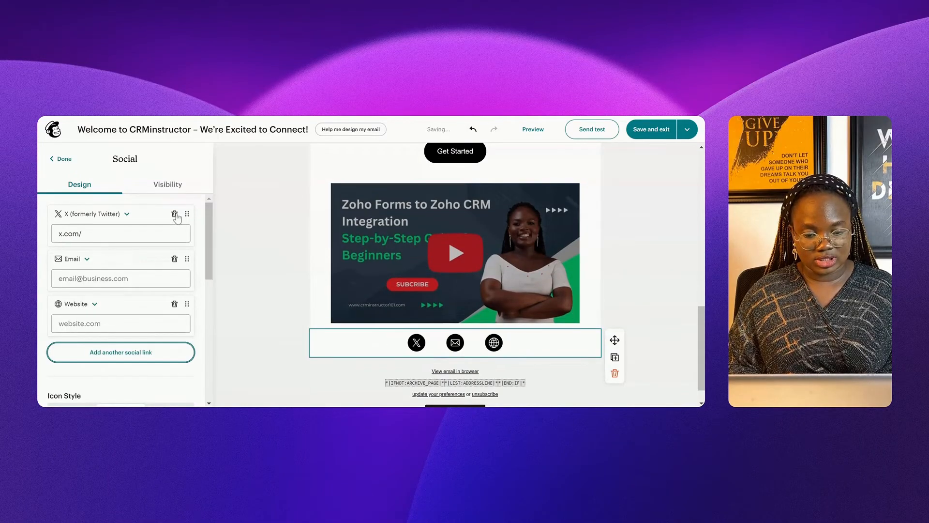
pyautogui.click(60, 158)
pyautogui.click(54, 160)
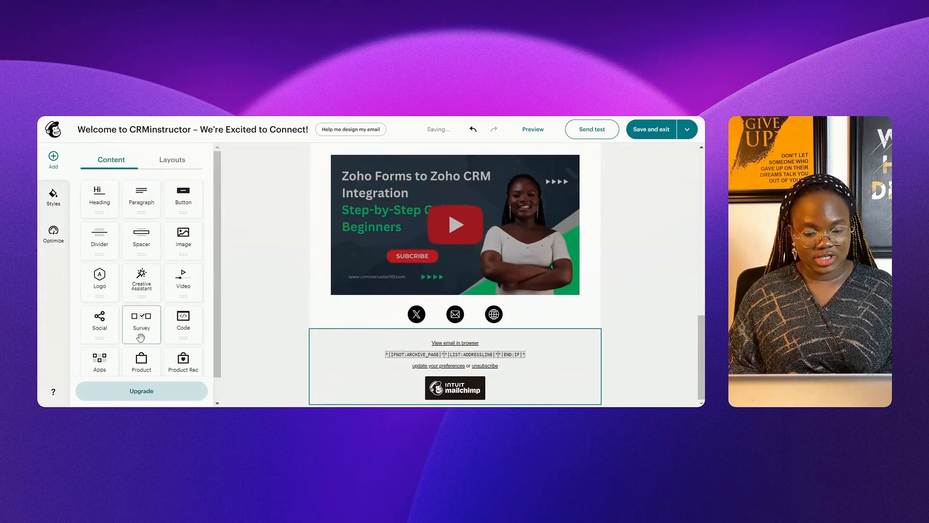
# Step: Place a Survey block beneath the social icons and check the linkable surveys
pyautogui.moveTo(326, 333); pyautogui.dragTo(376, 345)
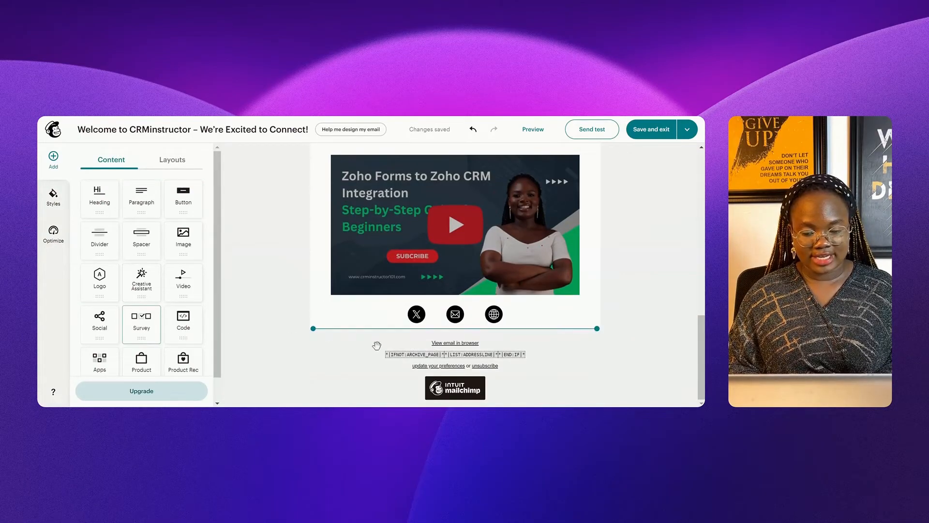
pyautogui.moveTo(443, 329); pyautogui.dragTo(444, 329)
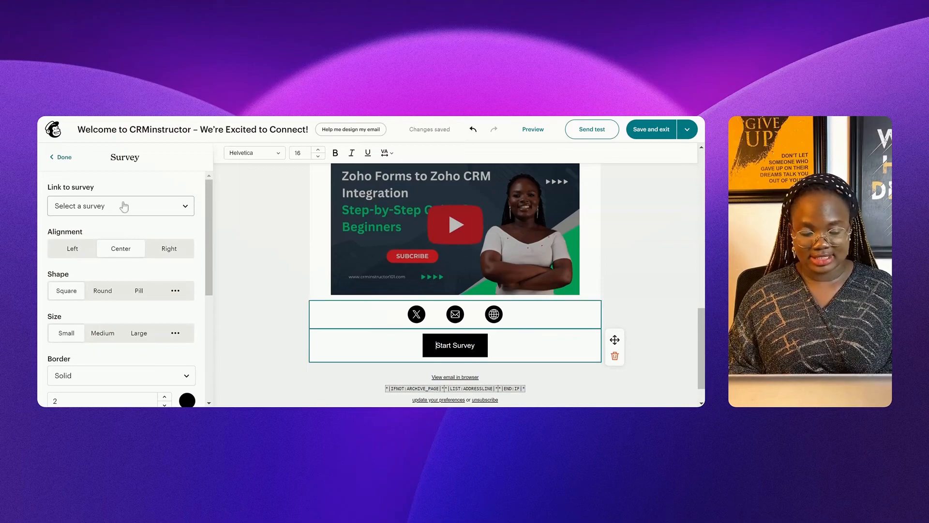
pyautogui.click(144, 207)
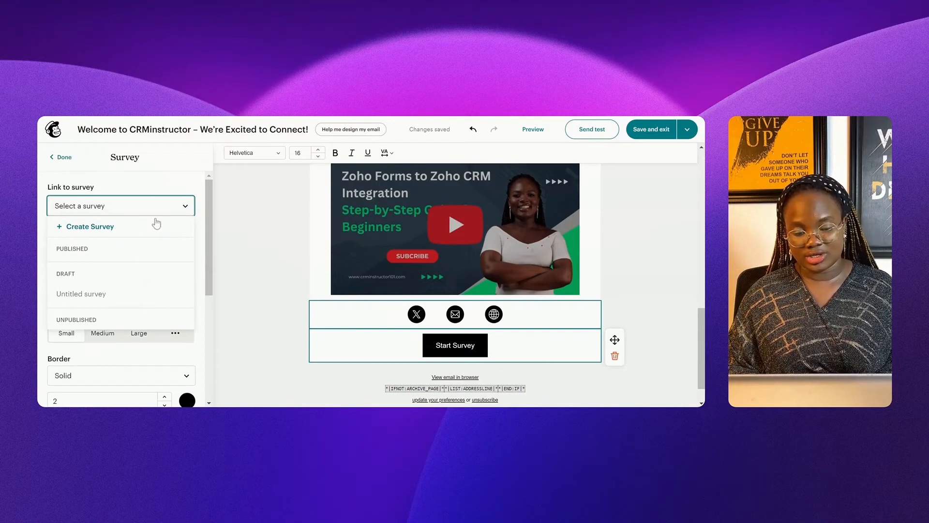
pyautogui.click(251, 265)
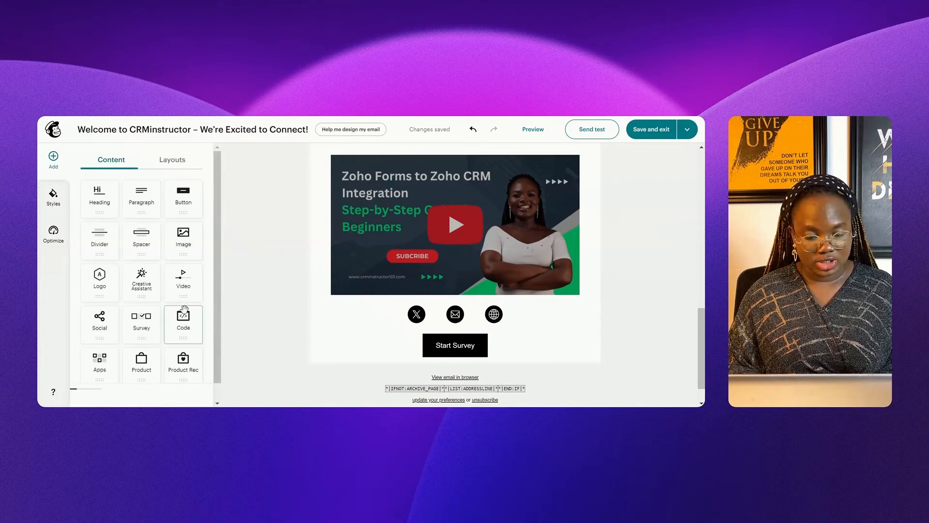
# Step: Add a custom HTML Code block, then delete it again
pyautogui.scroll(-1, 182, 311)
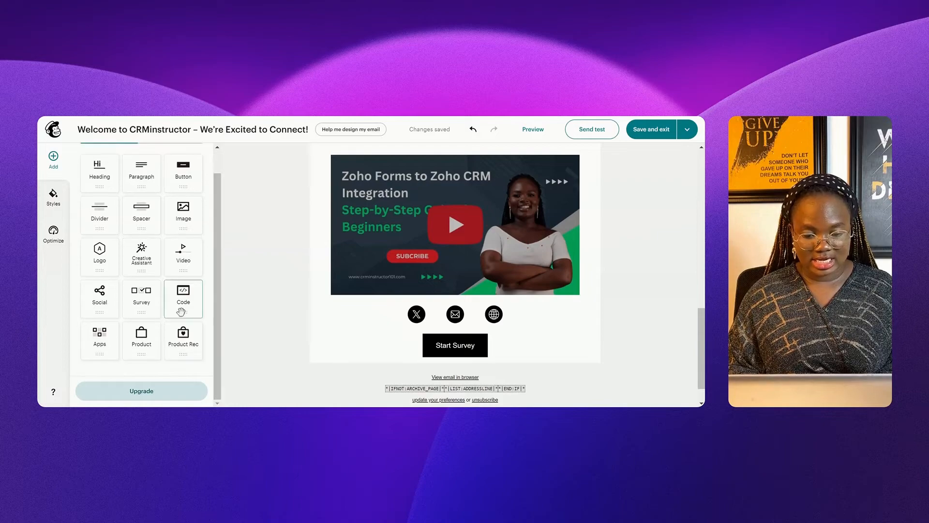
pyautogui.moveTo(181, 306); pyautogui.dragTo(259, 310)
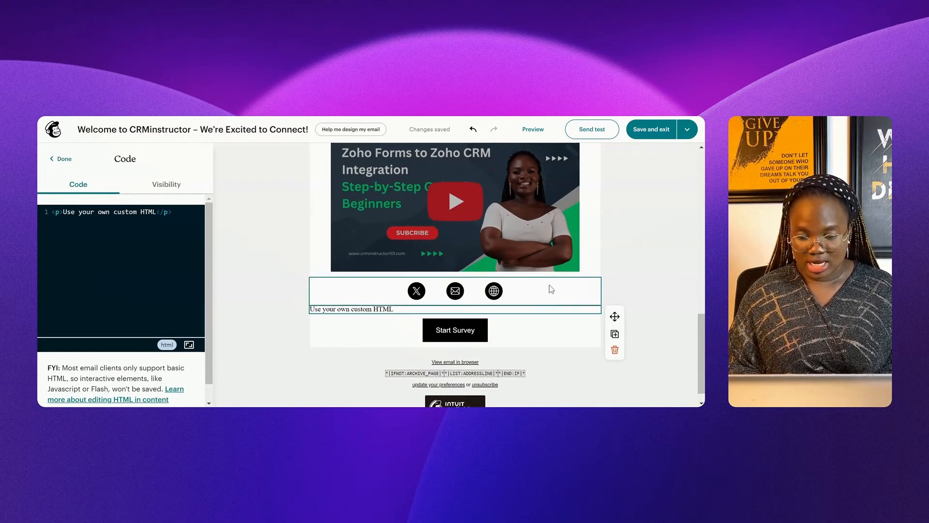
pyautogui.click(614, 350)
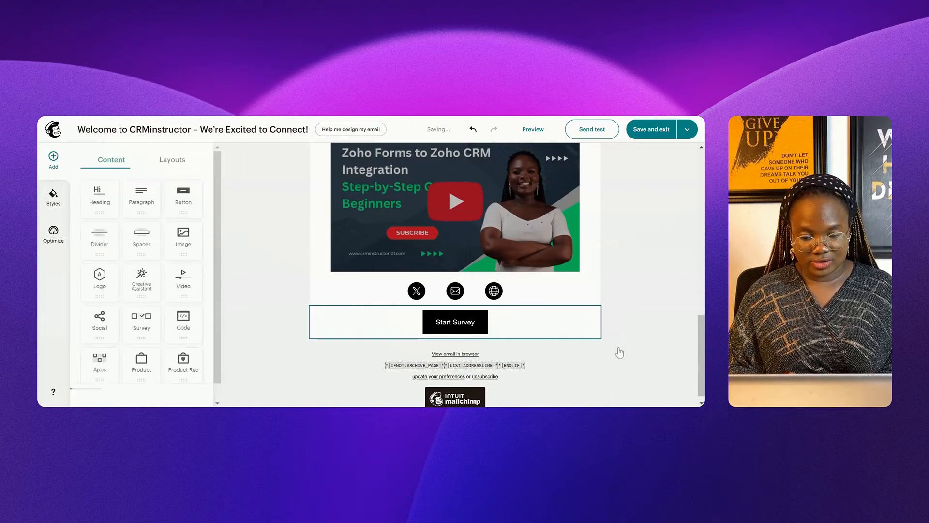
pyautogui.scroll(-1, 194, 346)
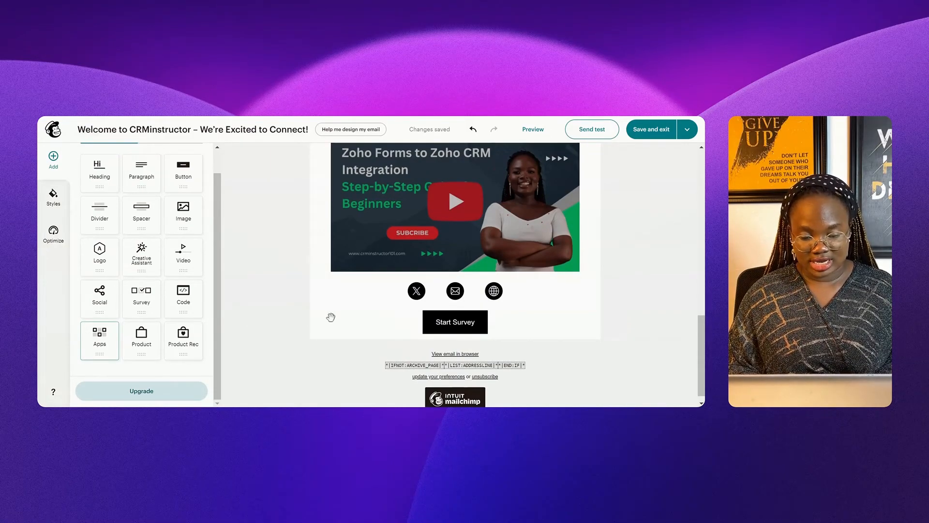
pyautogui.click(102, 333)
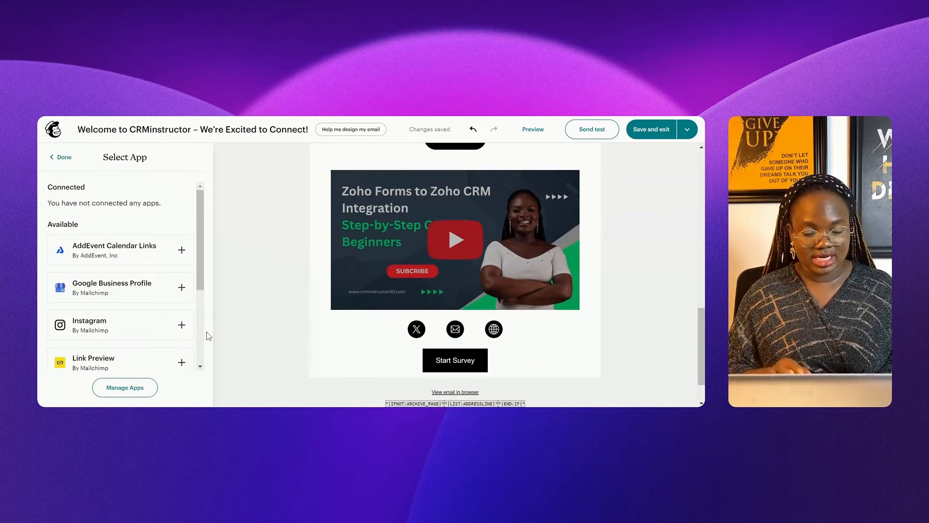
pyautogui.scroll(-3, 203, 340)
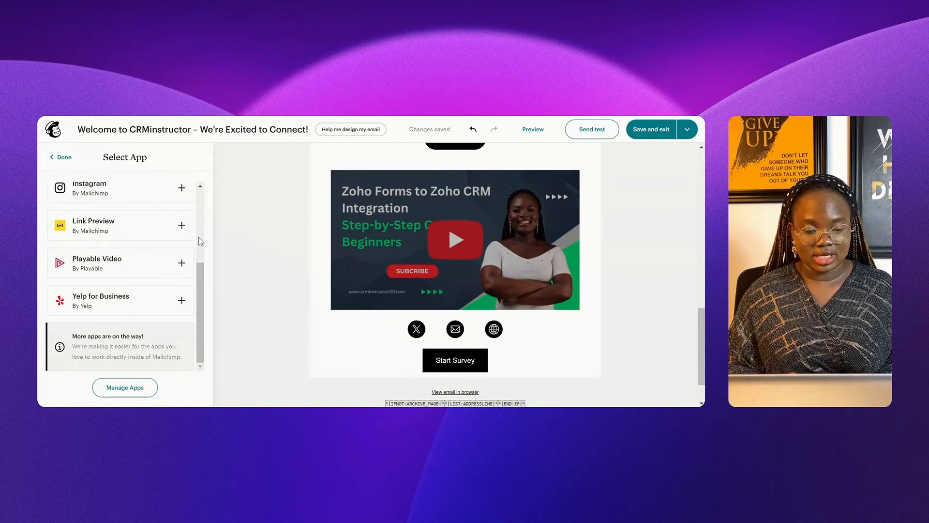
pyautogui.scroll(4, 201, 191)
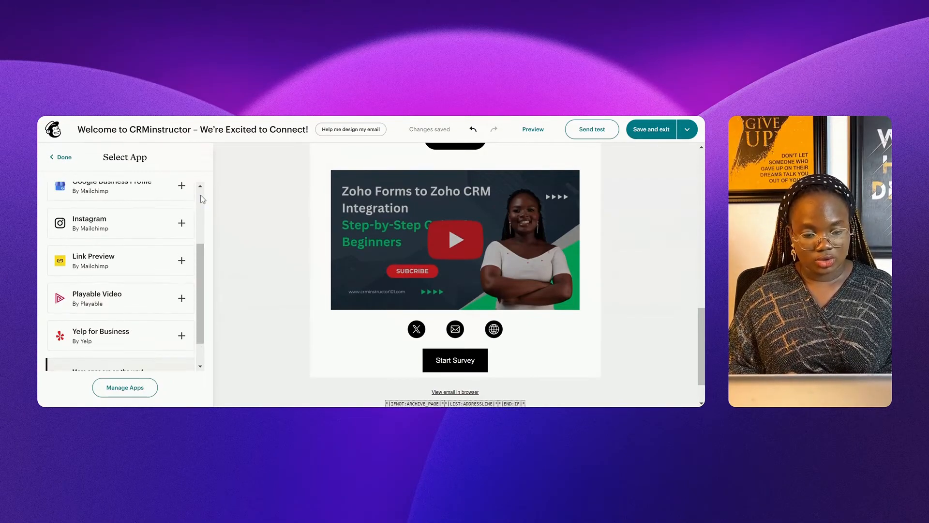
pyautogui.click(61, 158)
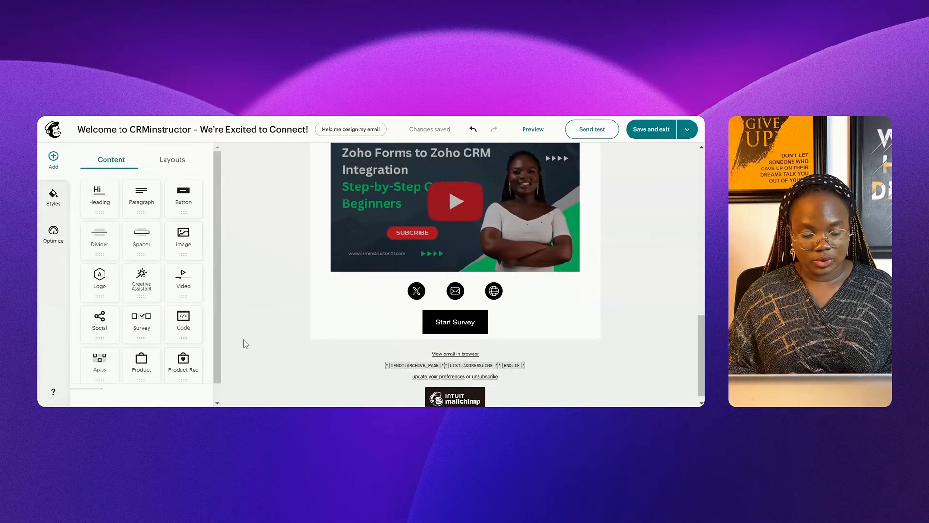
pyautogui.moveTo(140, 373); pyautogui.dragTo(140, 369)
pyautogui.moveTo(216, 350); pyautogui.dragTo(368, 337)
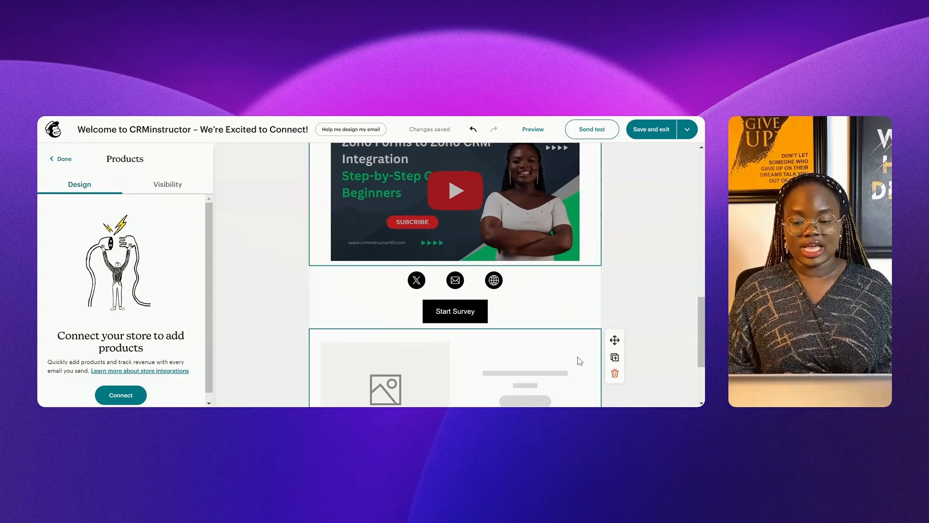
pyautogui.click(614, 373)
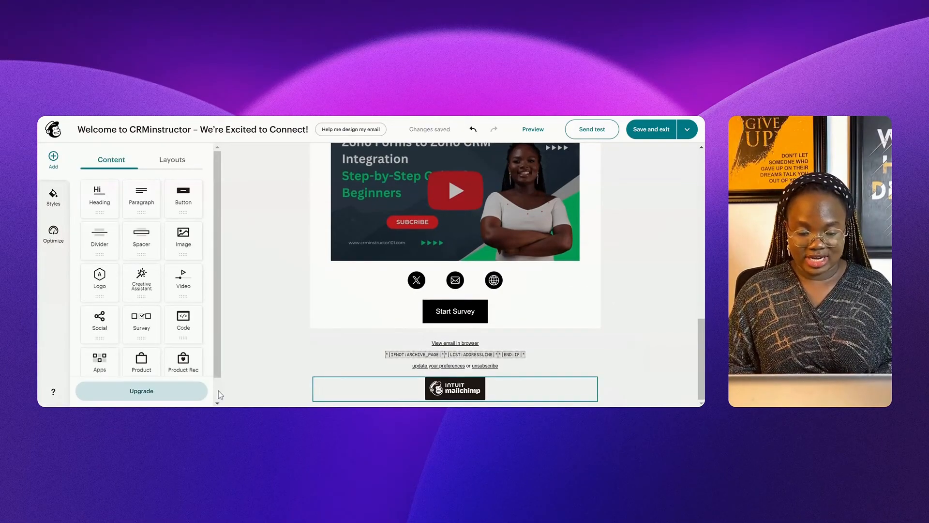
pyautogui.scroll(-1, 221, 394)
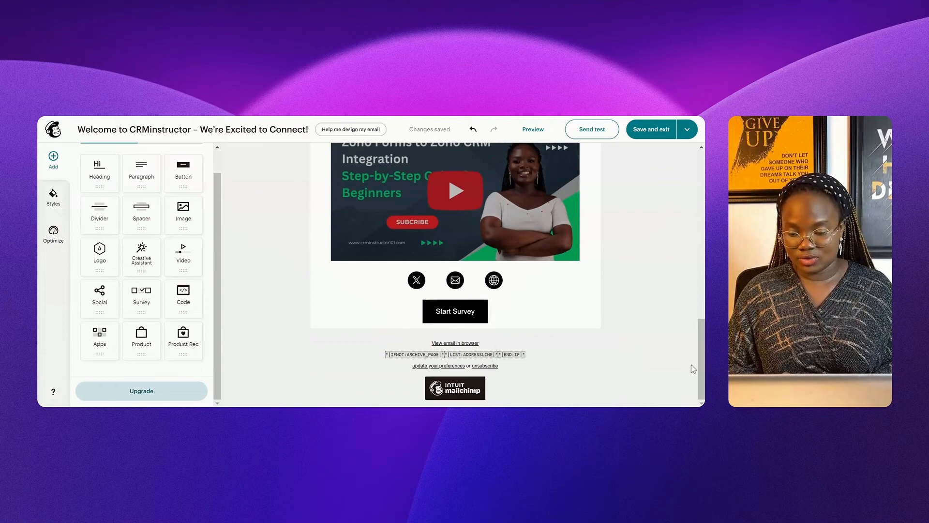
pyautogui.moveTo(702, 366); pyautogui.dragTo(702, 354)
pyautogui.scroll(3, 455, 271)
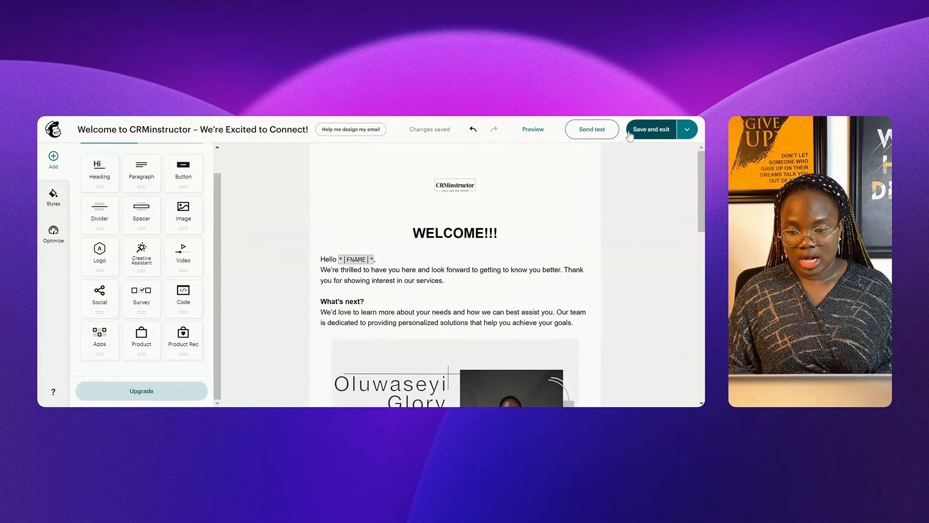
pyautogui.click(533, 131)
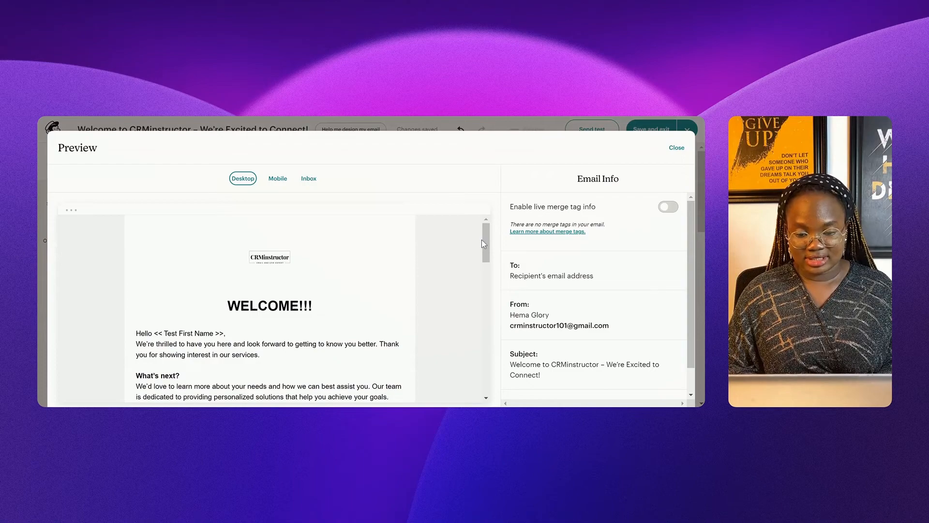
pyautogui.moveTo(483, 257)
pyautogui.mouseDown()
pyautogui.moveTo(489, 385)
pyautogui.moveTo(490, 249)
pyautogui.mouseUp()
pyautogui.click(272, 181)
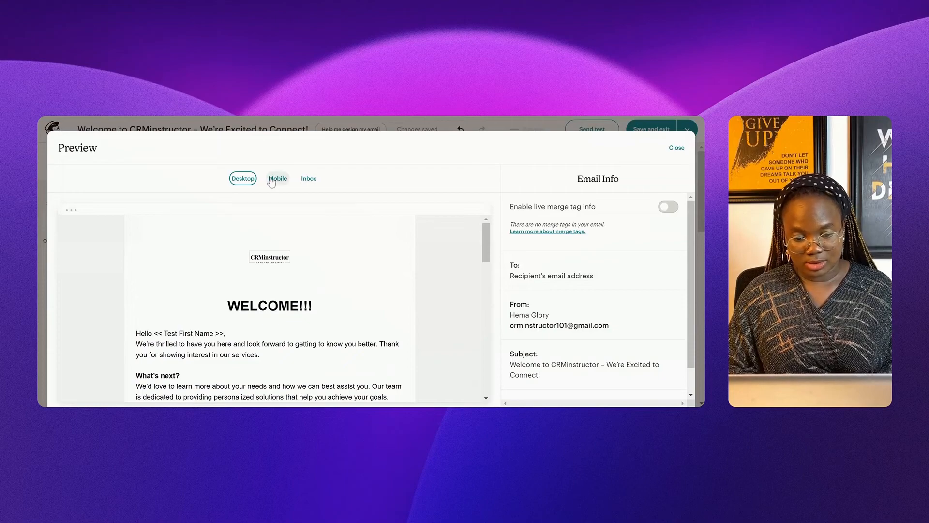
pyautogui.scroll(-5, 338, 290)
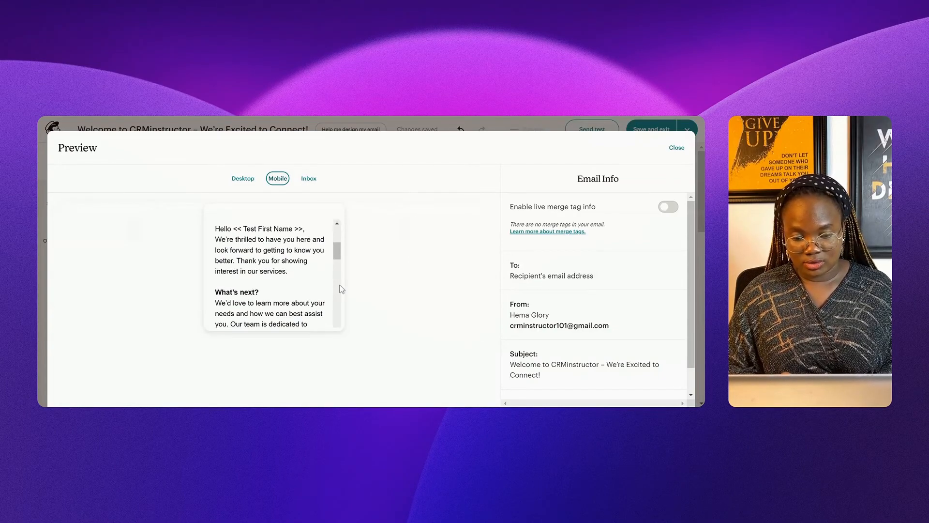
pyautogui.click(309, 185)
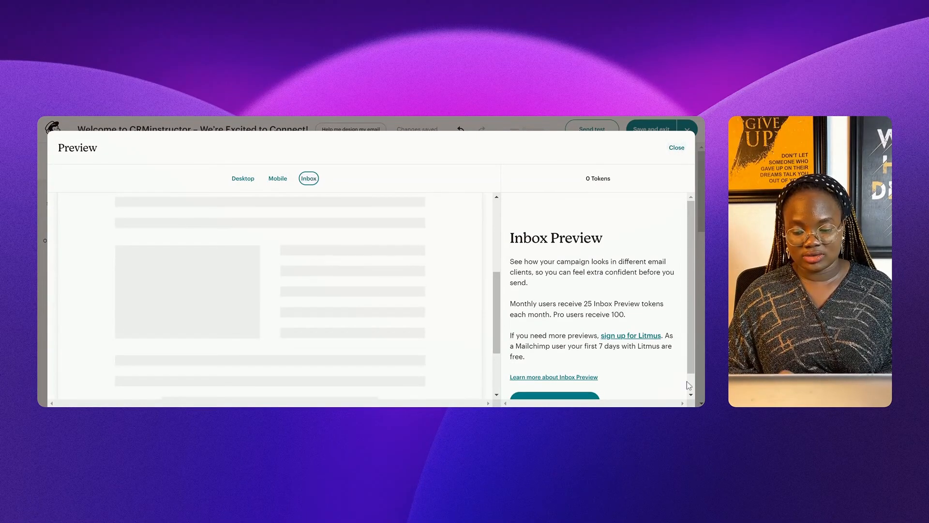
pyautogui.click(677, 147)
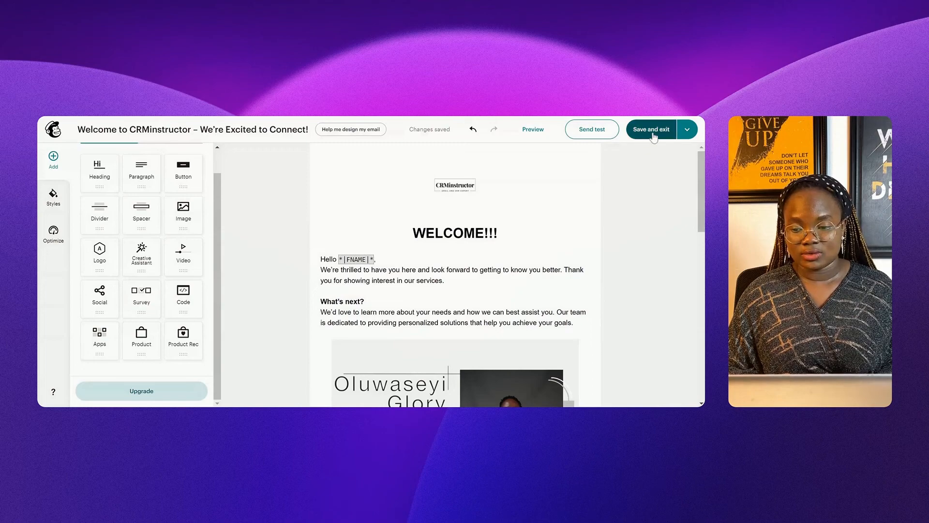
# Step: Look over the Send test and Save and exit options without sending a test
pyautogui.click(589, 131)
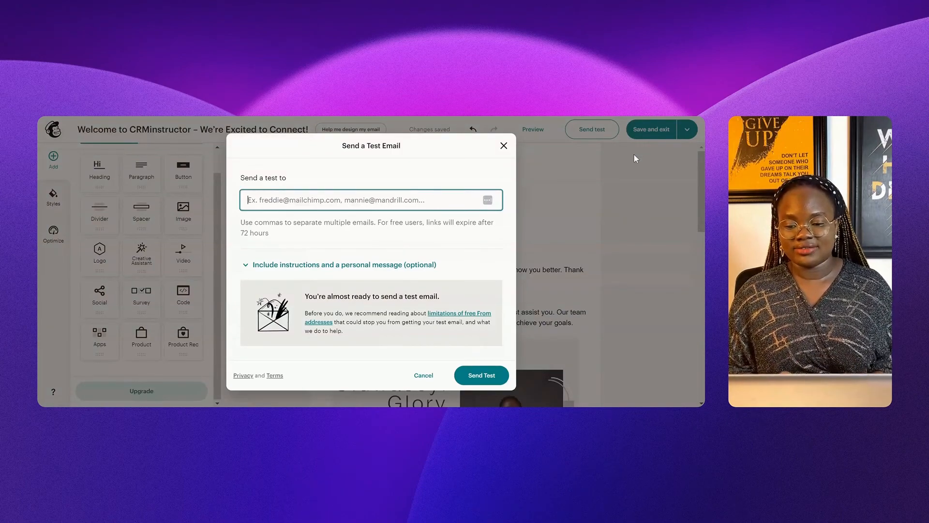
pyautogui.click(603, 205)
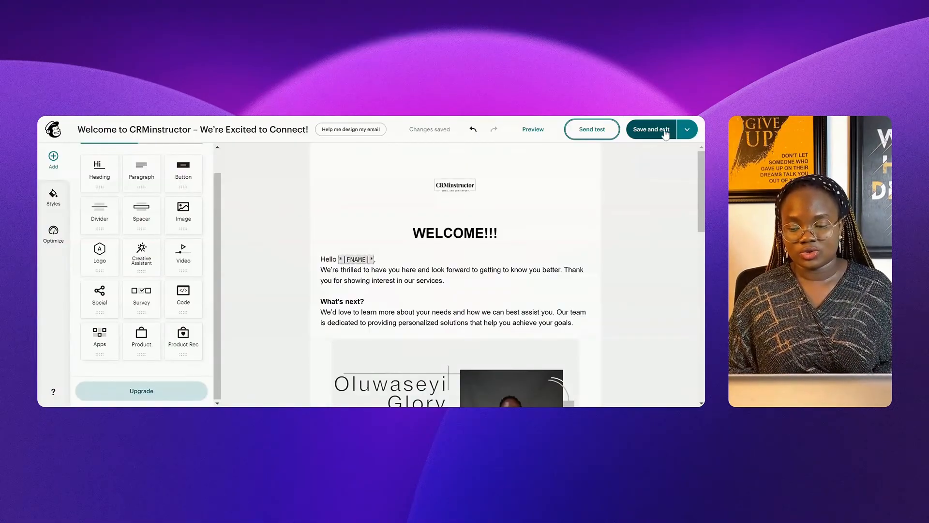
pyautogui.click(687, 130)
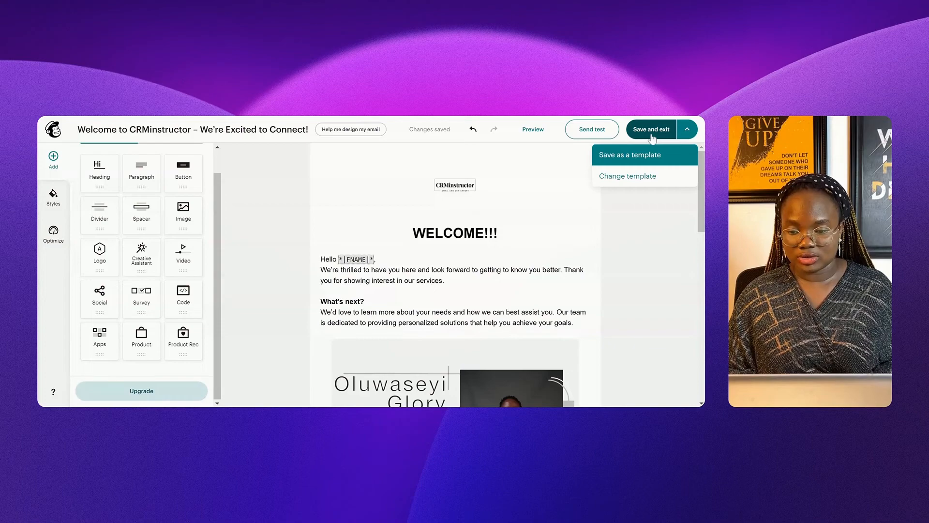
pyautogui.click(652, 138)
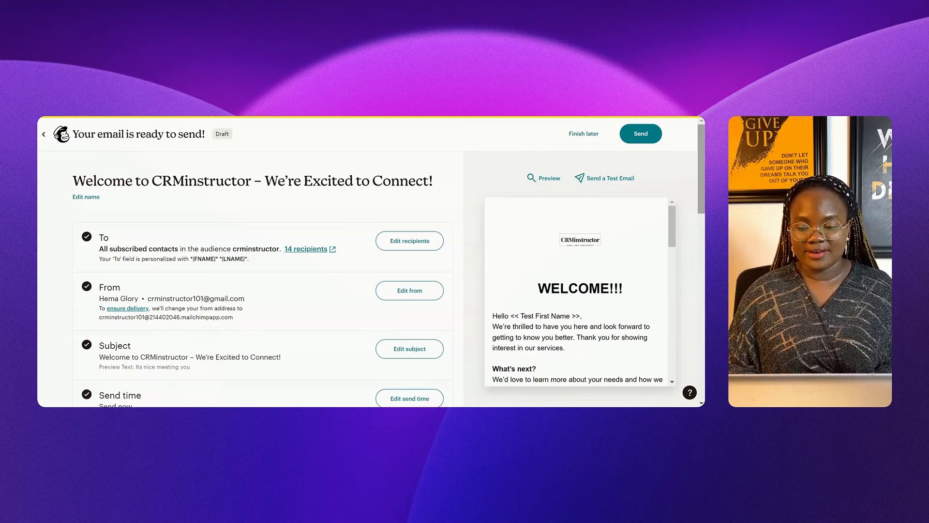
# Step: Review the checklist and confirm sending the welcome email to all 14 subscribers
pyautogui.scroll(-5, 261, 278)
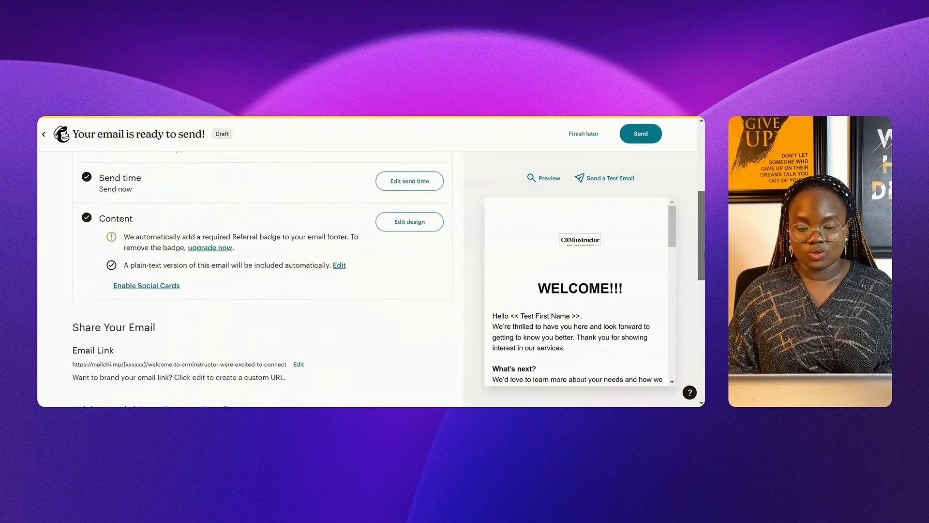
pyautogui.scroll(-3, 261, 279)
pyautogui.scroll(5, 261, 278)
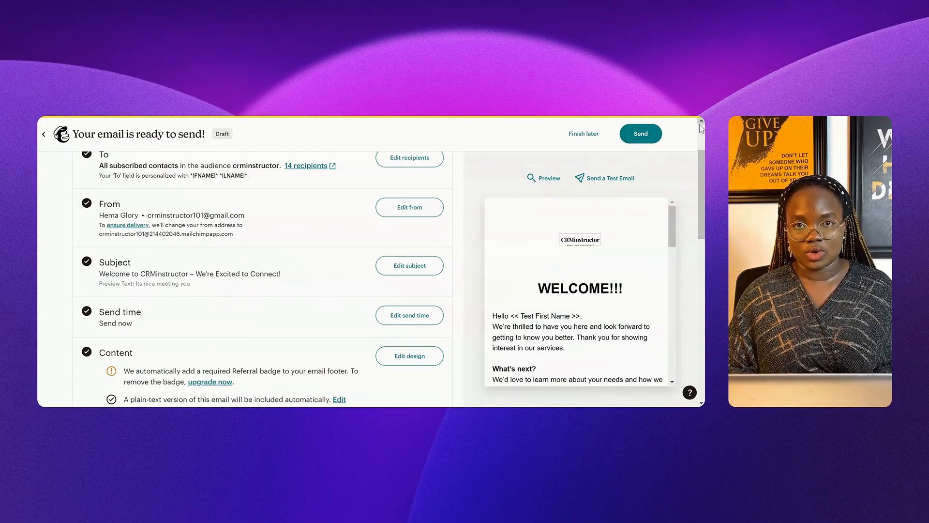
pyautogui.click(651, 140)
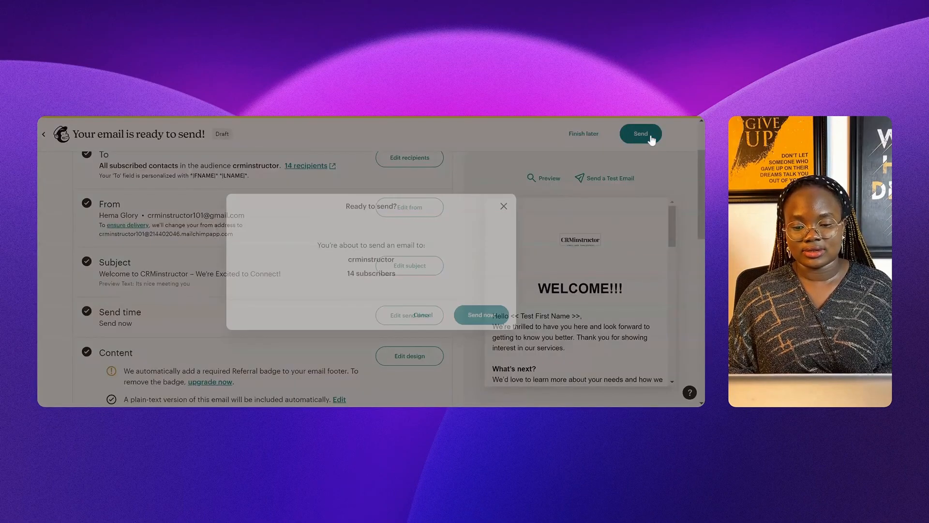
pyautogui.click(485, 318)
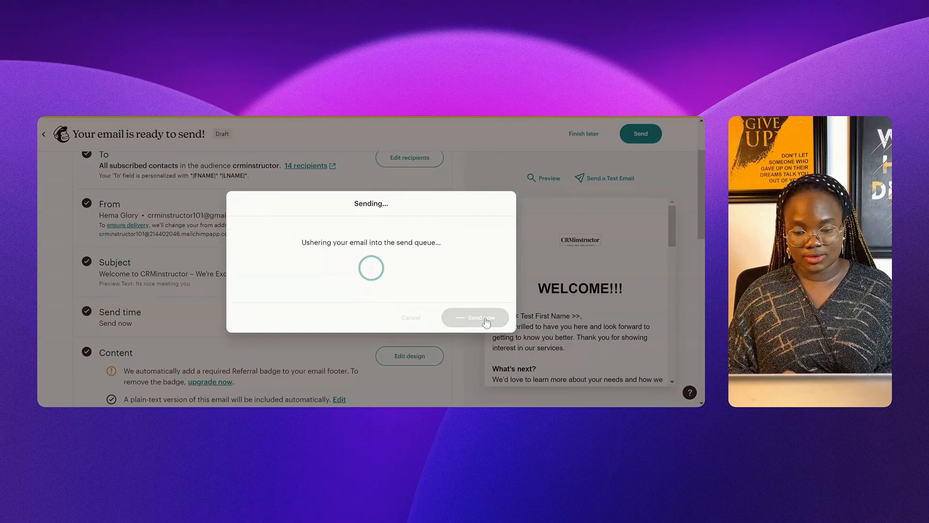